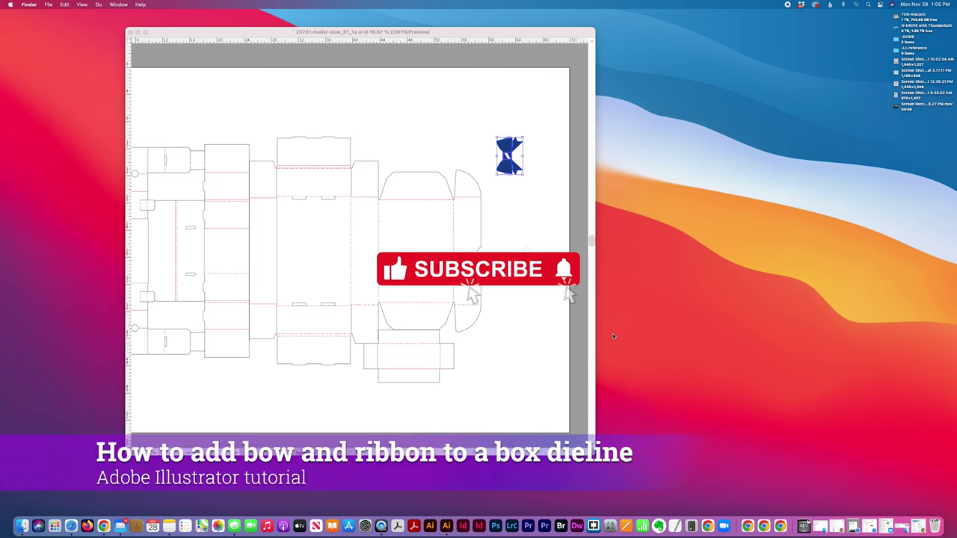
Drag the blue bow group onto the dieline's top panel at X 48.0007 in, Y 24.1258 in
{"action": "left_click", "coordinate": [498, 205]}
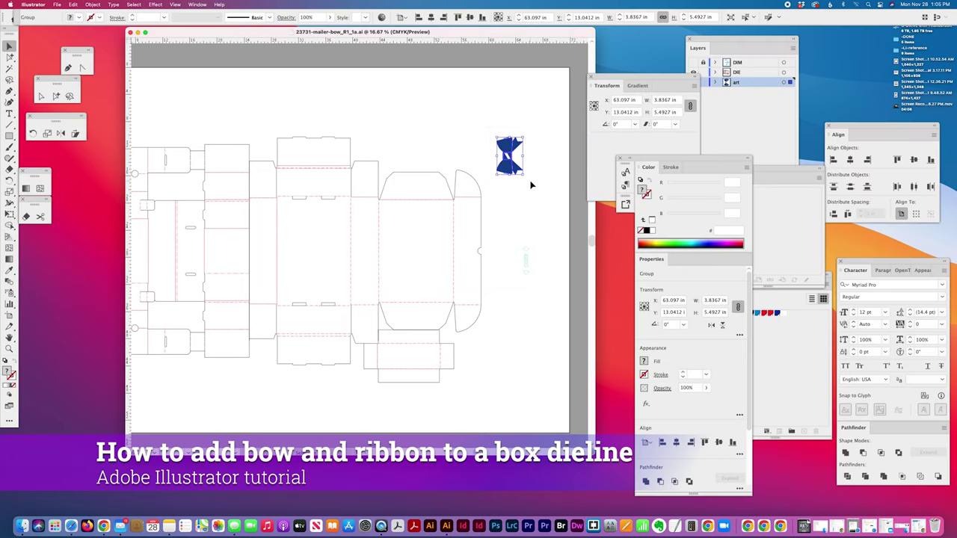
{"action": "left_click_drag", "start_coordinate": [511, 166], "coordinate": [411, 241]}
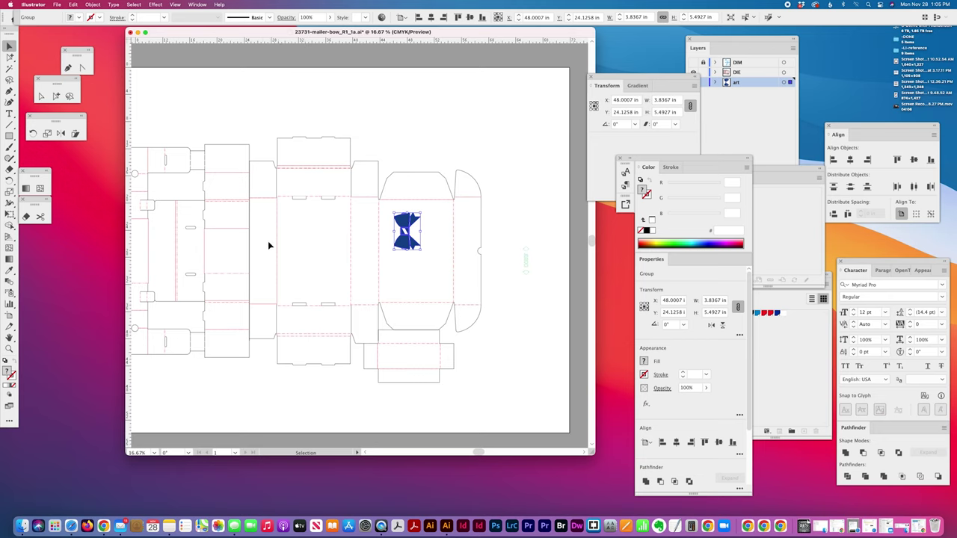
Scroll over to the bow and drag-zoom closely around it on the top panel
{"action": "scroll", "coordinate": [259, 273], "scroll_direction": "left", "scroll_amount": 5}
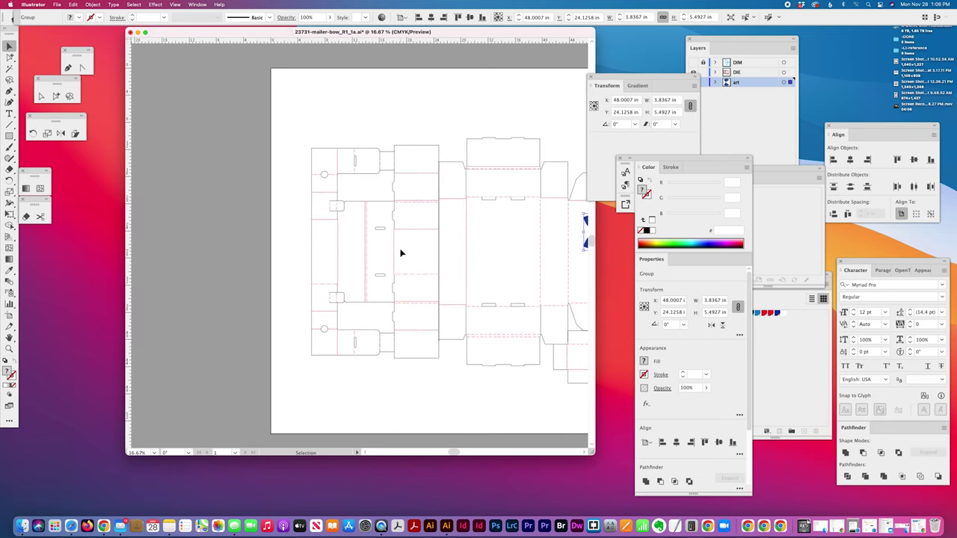
{"action": "scroll", "coordinate": [401, 253], "scroll_direction": "down", "scroll_amount": 1}
{"action": "scroll", "coordinate": [401, 252], "scroll_direction": "right", "scroll_amount": 1}
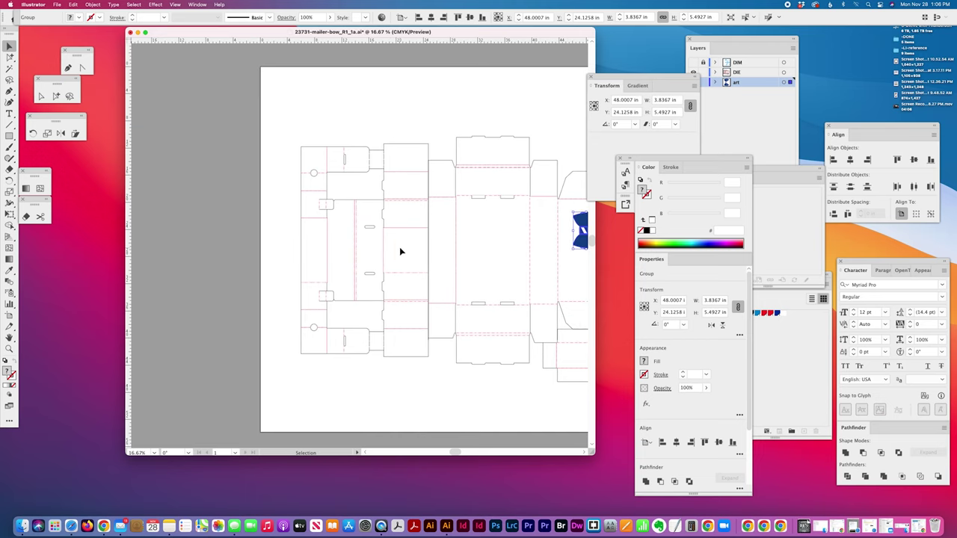
{"action": "scroll", "coordinate": [401, 252], "scroll_direction": "down", "scroll_amount": 3}
{"action": "scroll", "coordinate": [401, 252], "scroll_direction": "right", "scroll_amount": 3}
{"action": "scroll", "coordinate": [404, 261], "scroll_direction": "right", "scroll_amount": 5}
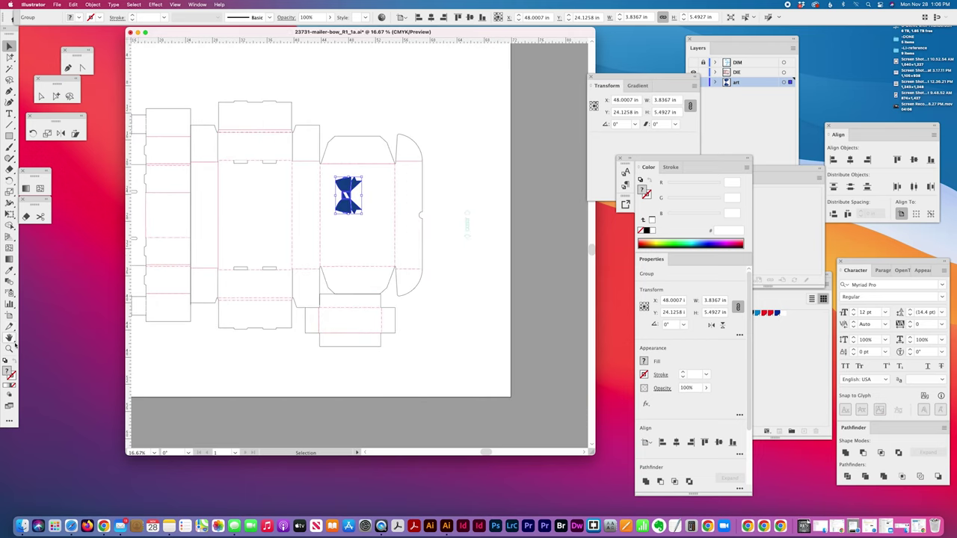
{"action": "left_click", "coordinate": [9, 349]}
{"action": "left_click_drag", "start_coordinate": [357, 187], "coordinate": [475, 311]}
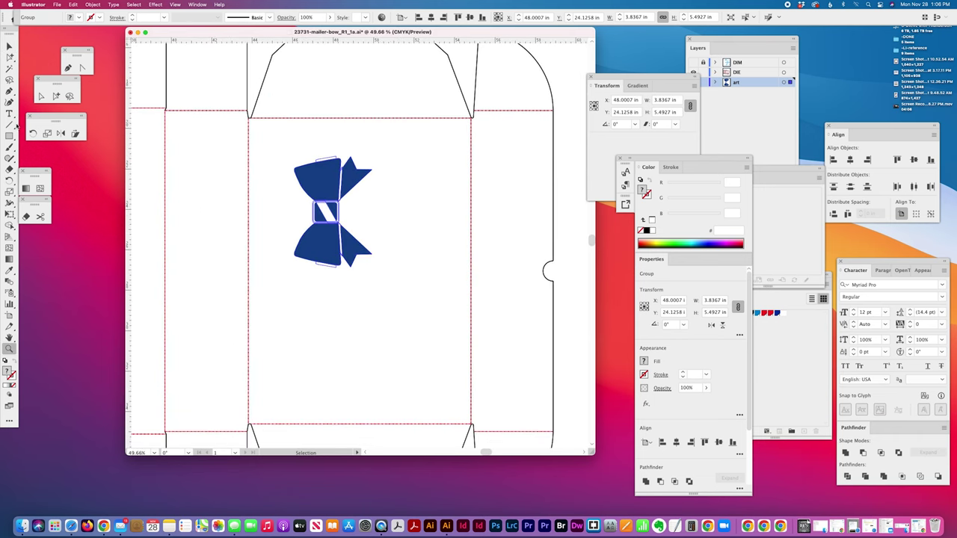
{"action": "left_click", "coordinate": [9, 136]}
Paint over the thin white line in the upper bow loop with the PANTONE 286 C Blob Brush
{"action": "left_click", "coordinate": [56, 95]}
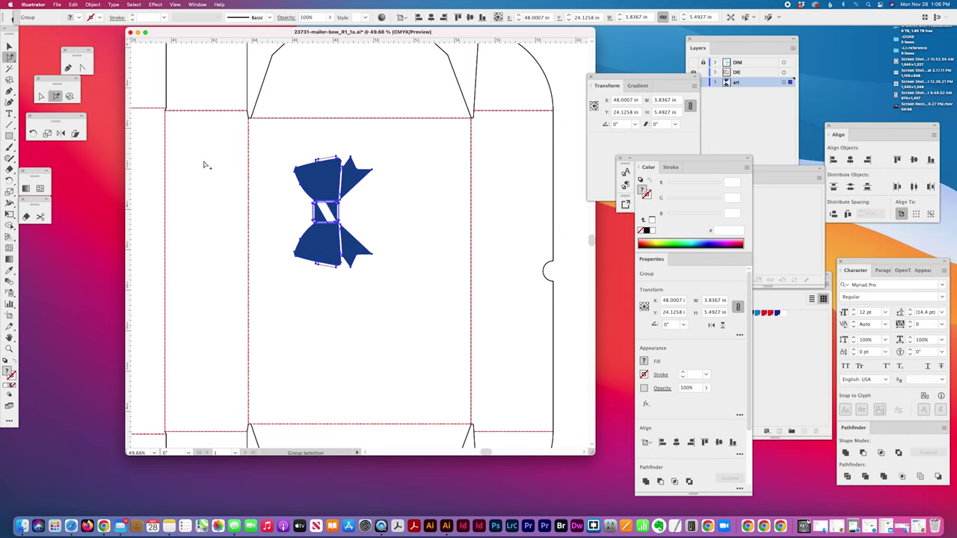
{"action": "left_click", "coordinate": [369, 216]}
{"action": "left_click", "coordinate": [337, 212]}
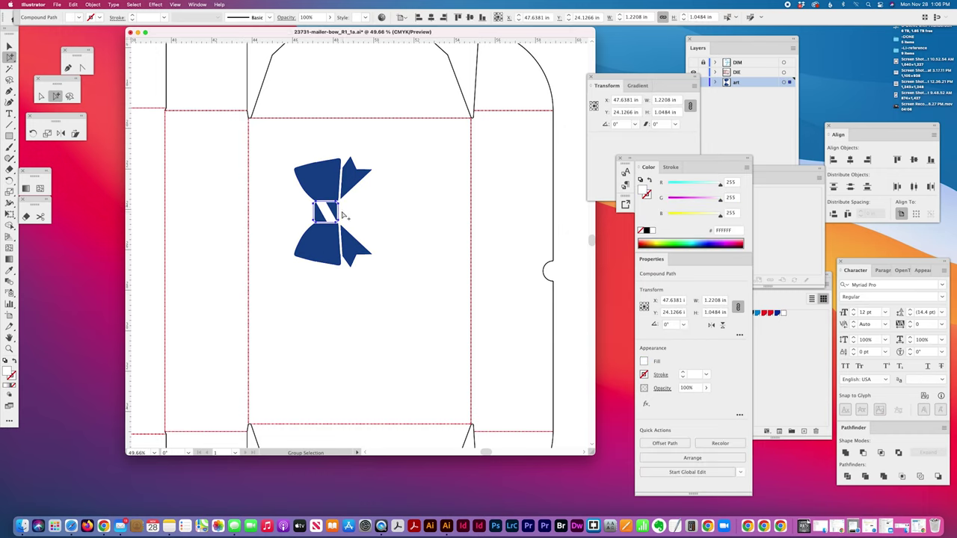
{"action": "key", "text": "super+shift+a"}
{"action": "left_click", "coordinate": [339, 215]}
{"action": "key", "text": "super+shift+a"}
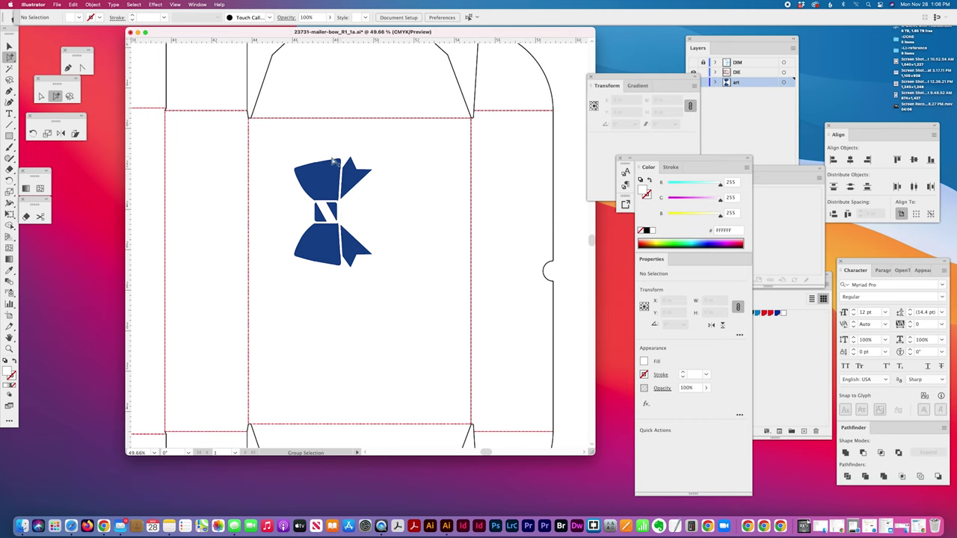
{"action": "left_click", "coordinate": [343, 165]}
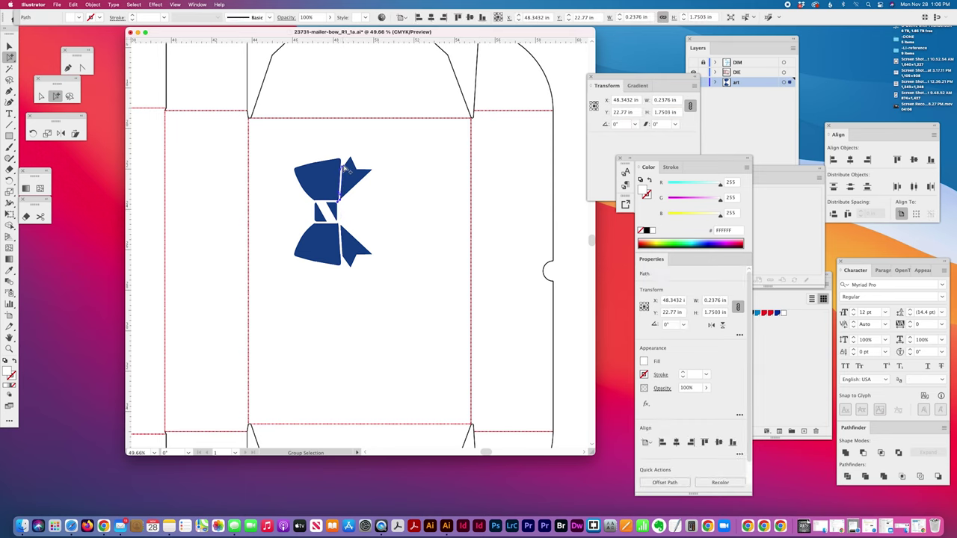
{"action": "left_click_drag", "start_coordinate": [340, 163], "coordinate": [336, 176]}
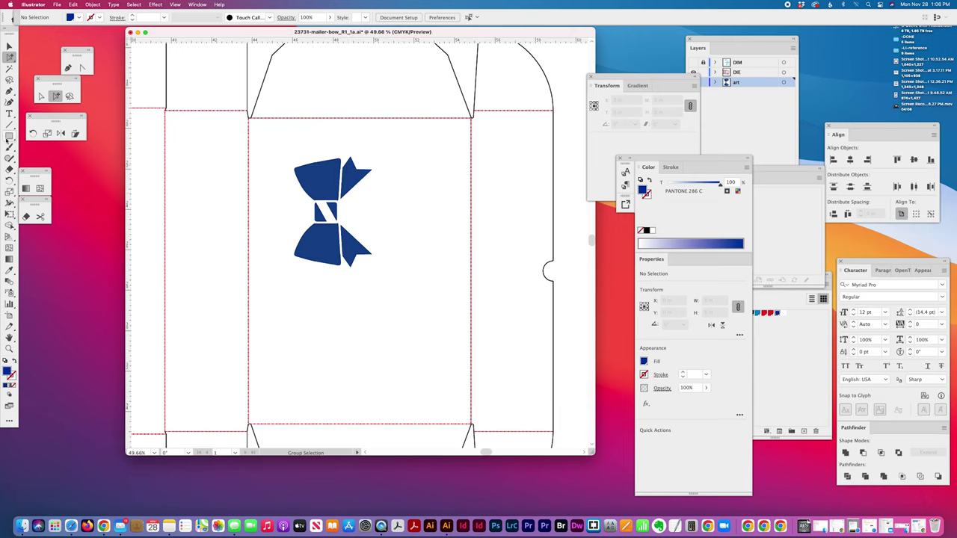
Select the bow's 1.0987 × 0.9436 in centre knot at X 47.6381 in, Y 24.1266 in
{"action": "left_click", "coordinate": [8, 138]}
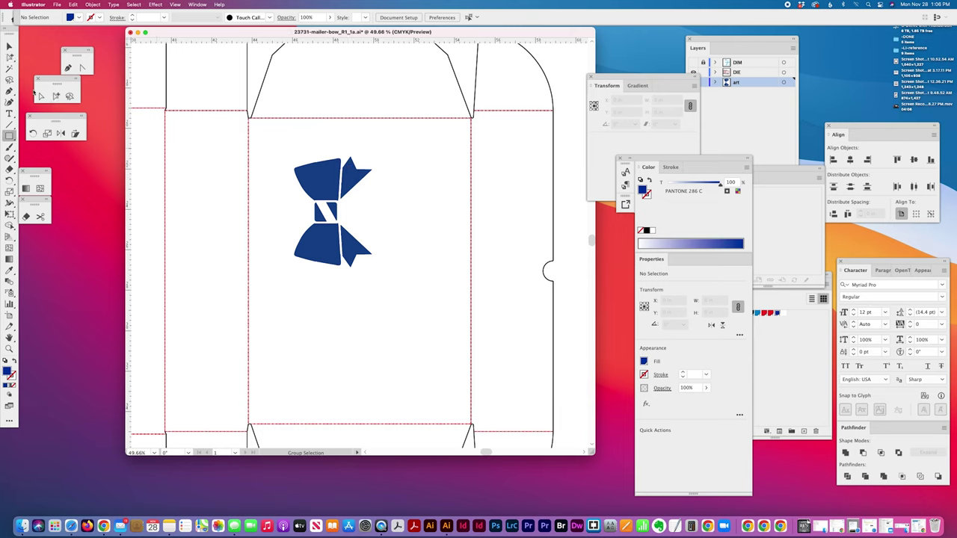
{"action": "left_click", "coordinate": [55, 96]}
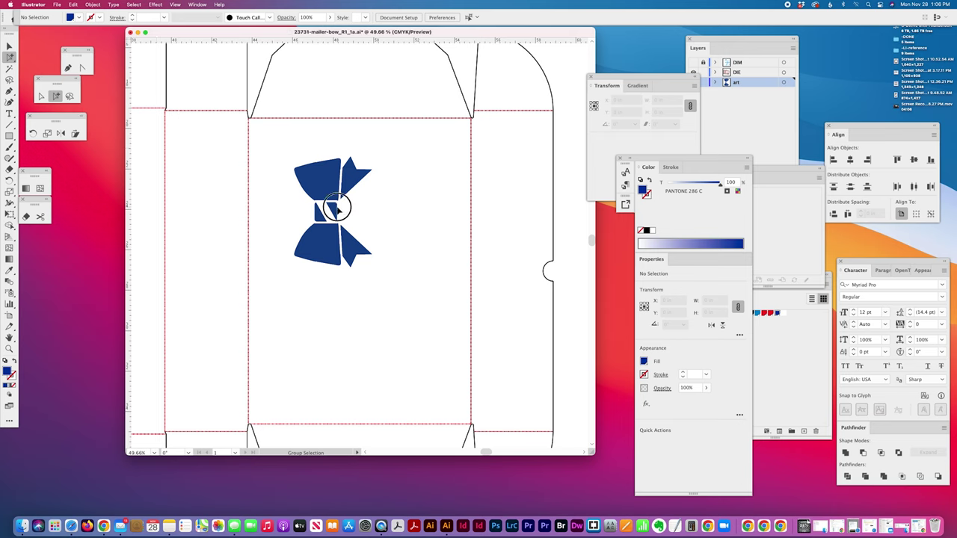
{"action": "left_click", "coordinate": [335, 210]}
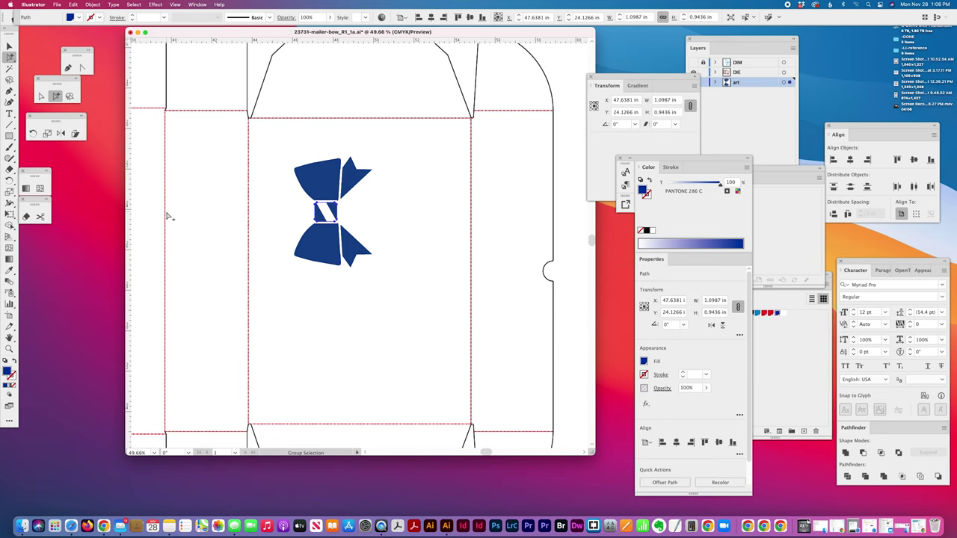
{"action": "left_click", "coordinate": [9, 135]}
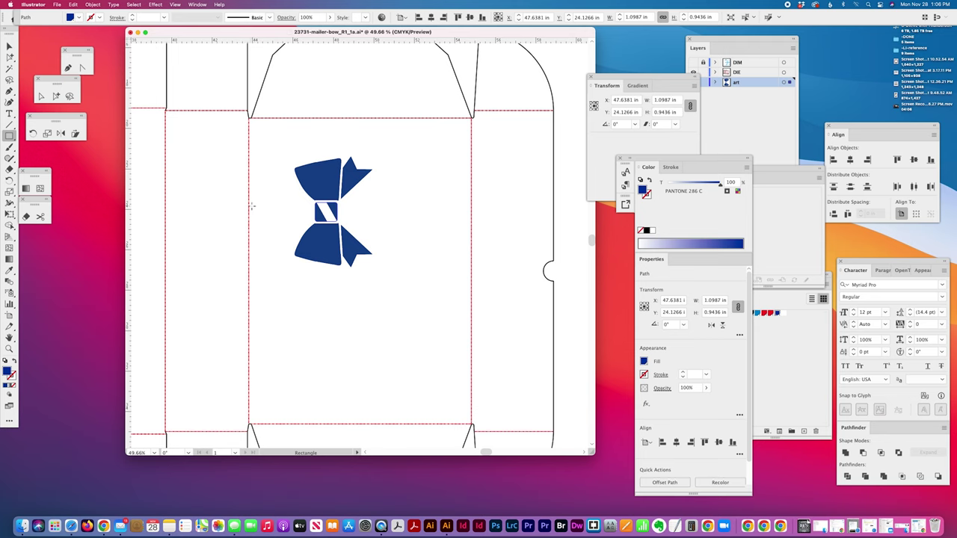
Drag the document window leftward and resize it larger to reveal more of the top panel
{"action": "scroll", "coordinate": [252, 207], "scroll_direction": "right", "scroll_amount": 10}
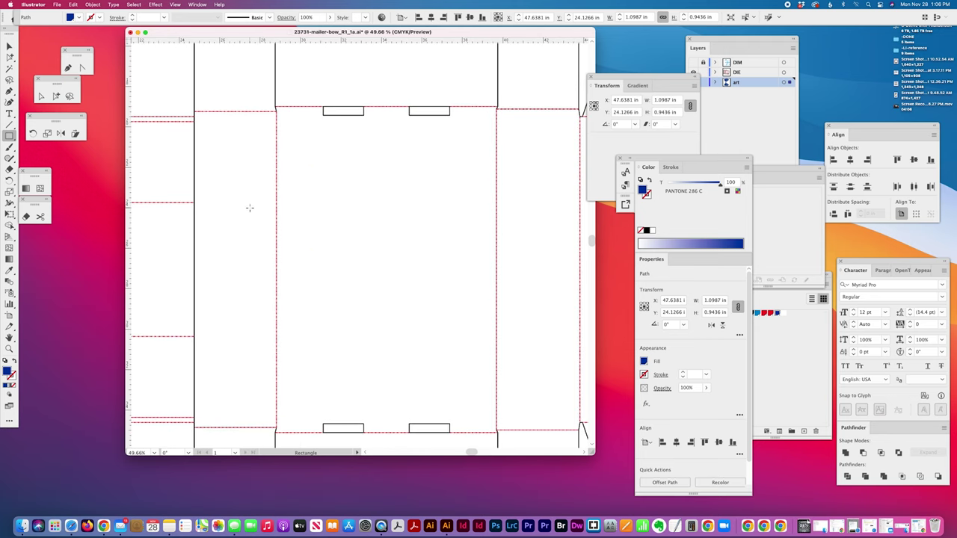
{"action": "scroll", "coordinate": [249, 208], "scroll_direction": "right", "scroll_amount": 12}
{"action": "key", "text": "super"}
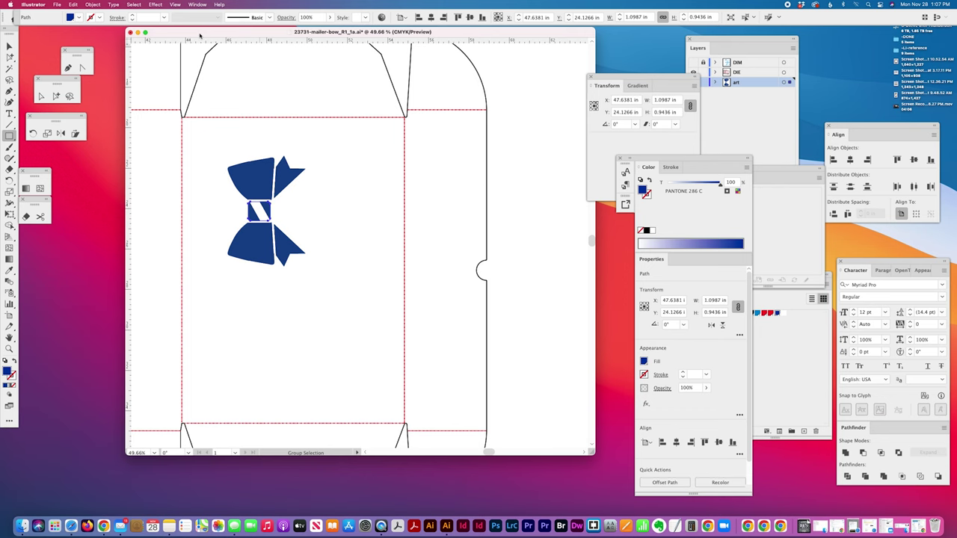
{"action": "left_click_drag", "start_coordinate": [211, 31], "coordinate": [127, 33]}
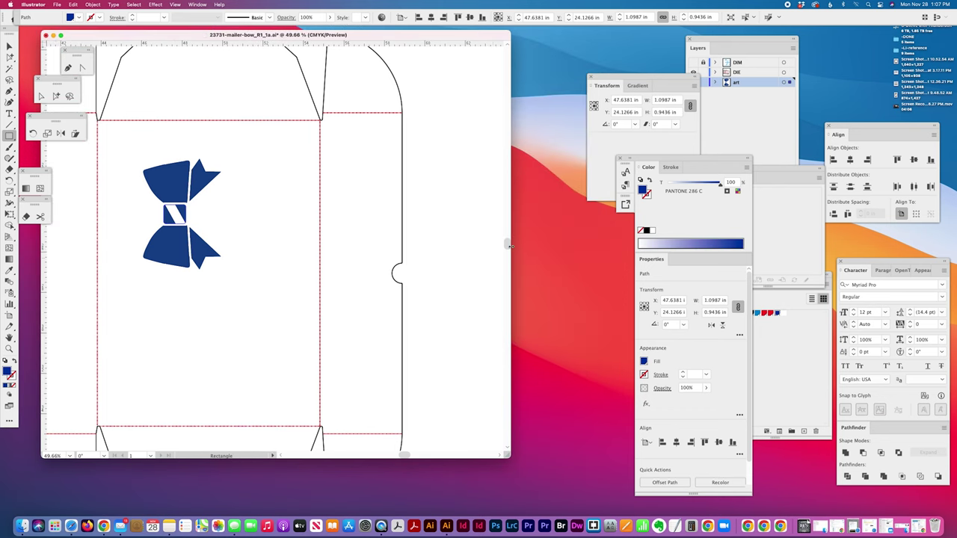
{"action": "left_click_drag", "start_coordinate": [510, 456], "coordinate": [600, 490]}
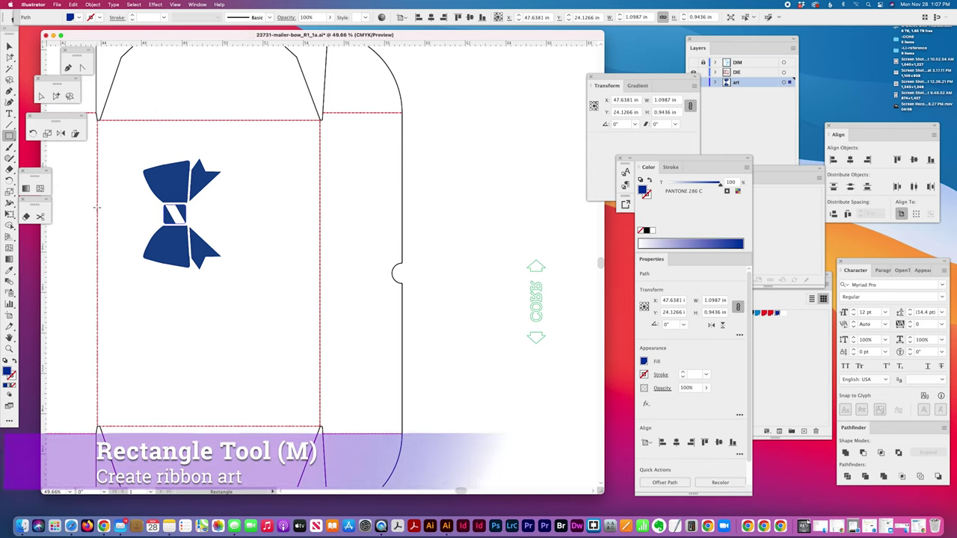
Draw an 11.0115 × 0.9238 in PANTONE 286 C ribbon band through the bow and show the DIM layer
{"action": "left_click_drag", "start_coordinate": [96, 209], "coordinate": [320, 225]}
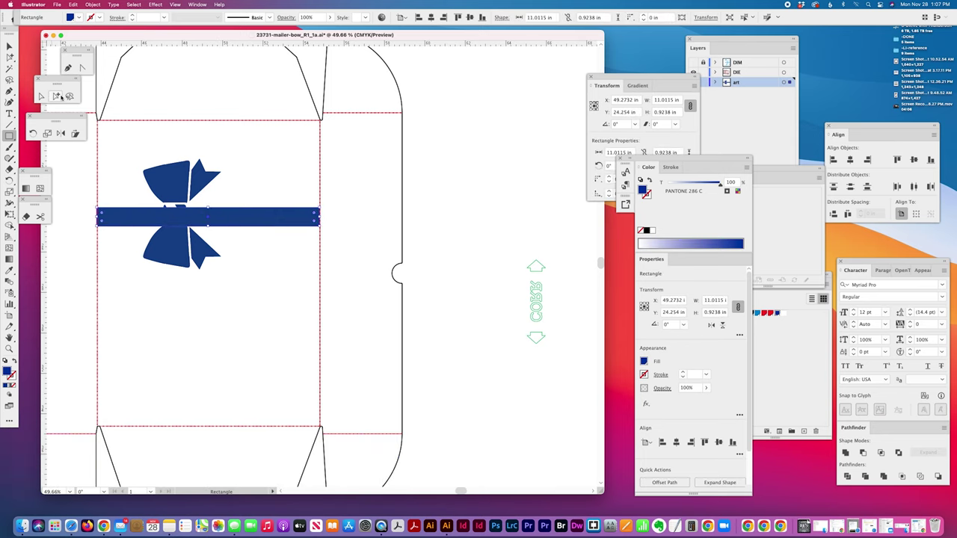
{"action": "left_click", "coordinate": [55, 96]}
{"action": "left_click_drag", "start_coordinate": [679, 78], "coordinate": [658, 39]}
{"action": "left_click", "coordinate": [695, 68]}
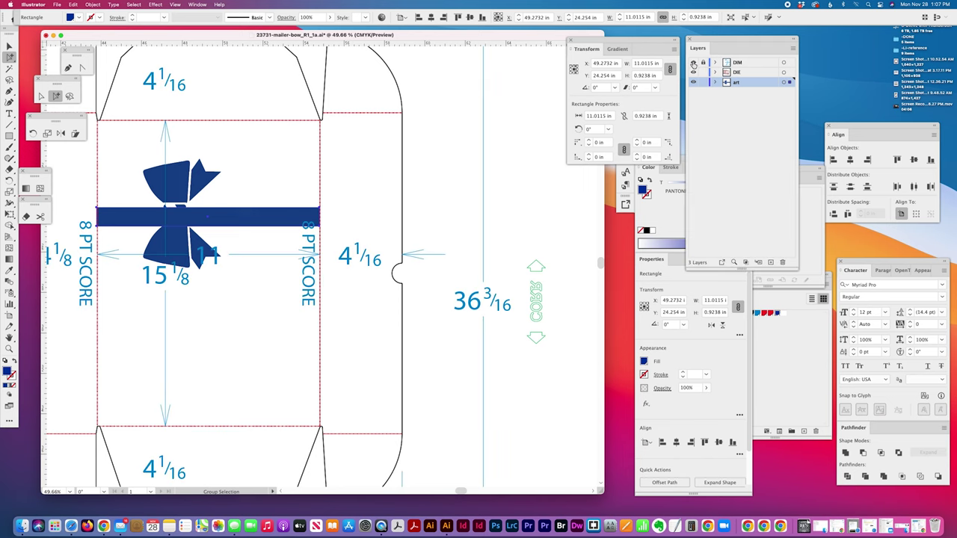
Hide the DIM layer, toggle the DIE layer lock off again, and select a vertical die line
{"action": "left_click", "coordinate": [694, 63]}
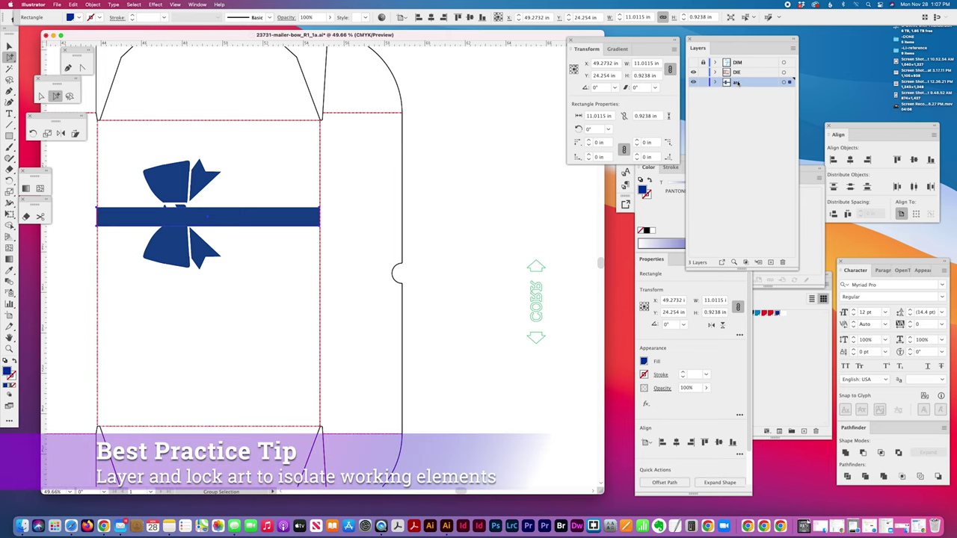
{"action": "left_click", "coordinate": [703, 72]}
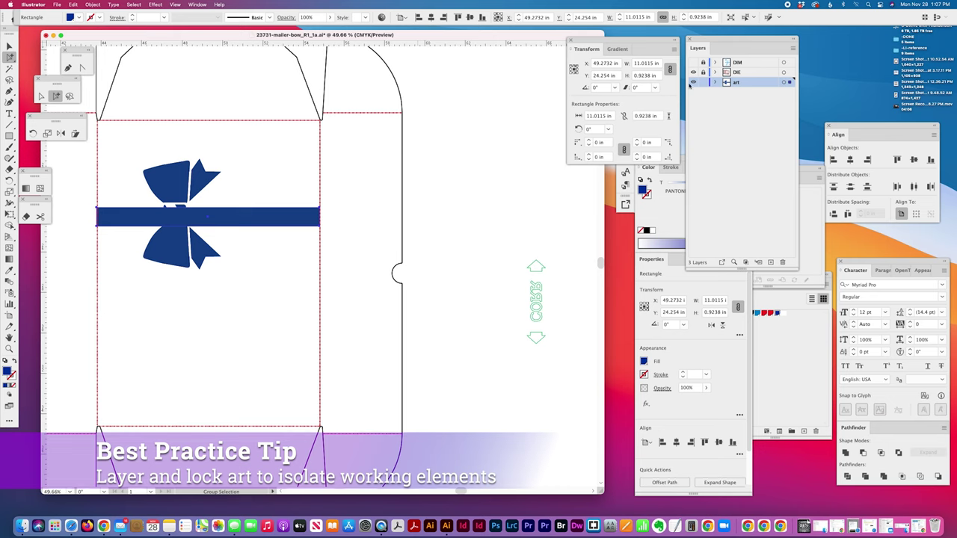
{"action": "left_click", "coordinate": [703, 73]}
{"action": "left_click", "coordinate": [319, 154]}
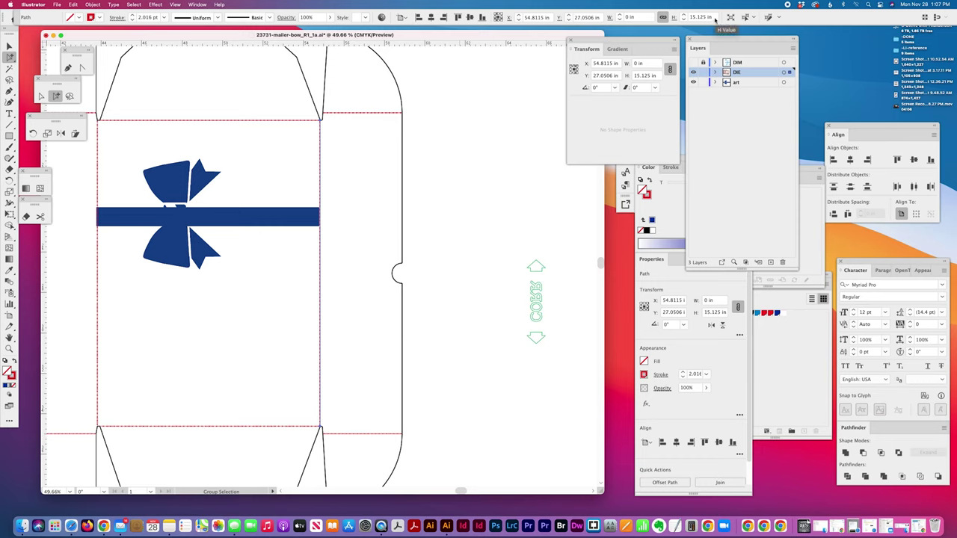
Select the top panel's horizontal die line to check the panel width
{"action": "left_click", "coordinate": [228, 120]}
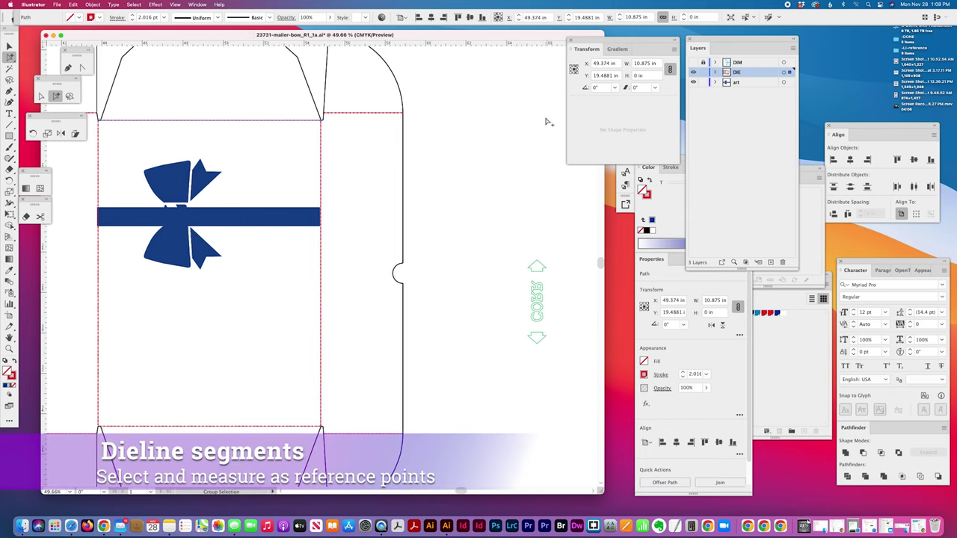
{"action": "scroll", "coordinate": [545, 121], "scroll_direction": "left", "scroll_amount": 5}
{"action": "left_click_drag", "start_coordinate": [209, 133], "coordinate": [459, 141]}
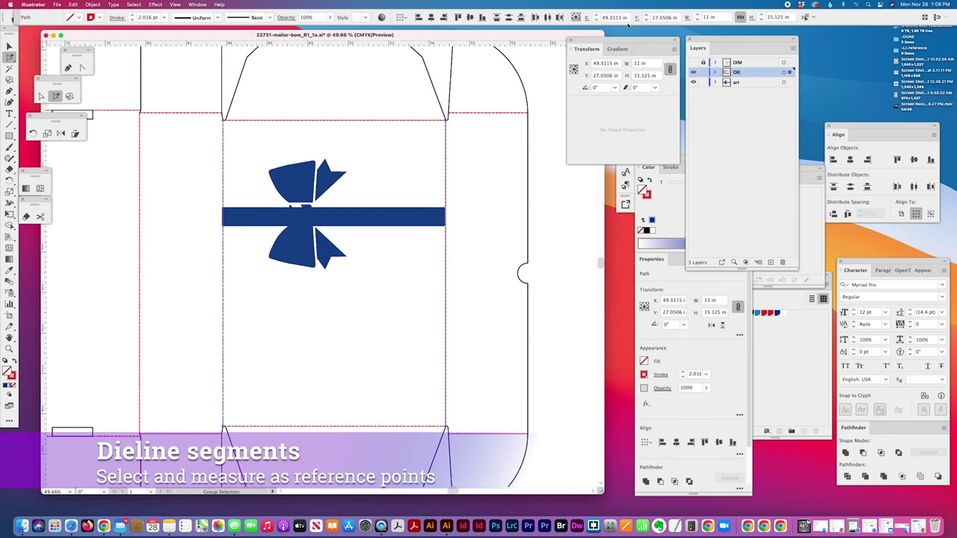
Resize the ribbon band to 11 × 0.92 in with proportions unlinked, then nudge it into line
{"action": "left_click", "coordinate": [366, 209]}
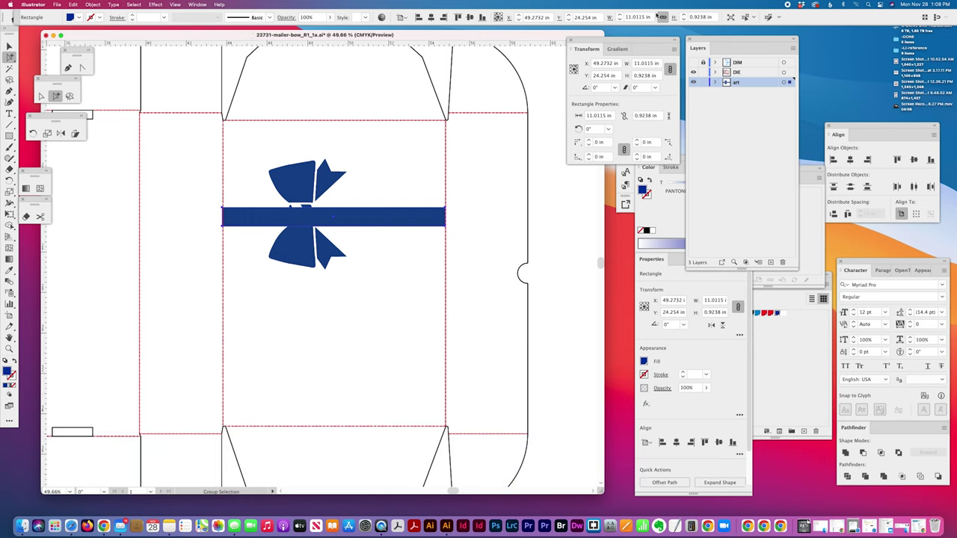
{"action": "left_click", "coordinate": [609, 18]}
{"action": "type", "text": "11"}
{"action": "key", "text": "Tab"}
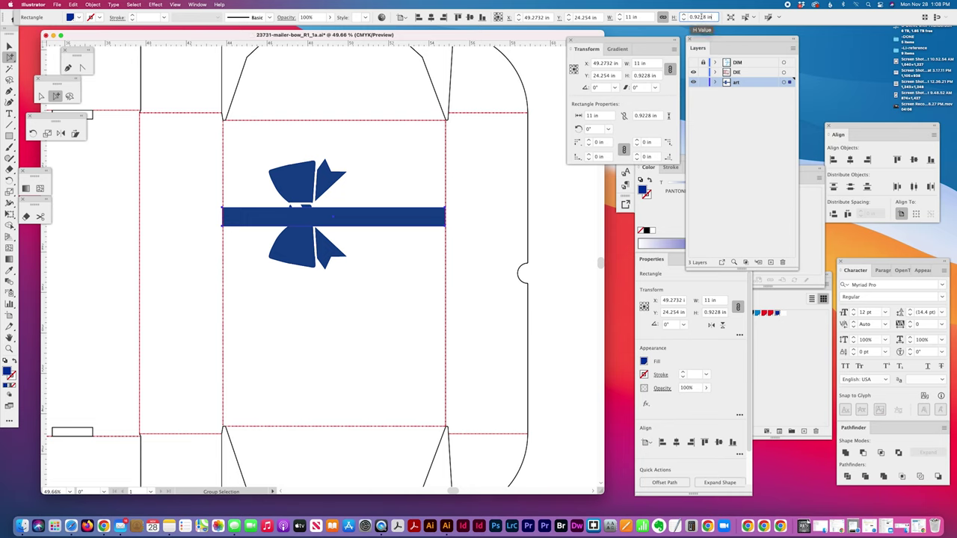
{"action": "left_click", "coordinate": [665, 17]}
{"action": "left_click_drag", "start_coordinate": [700, 19], "coordinate": [715, 17]}
{"action": "key", "text": "BackSpace"}
{"action": "key", "text": "Return"}
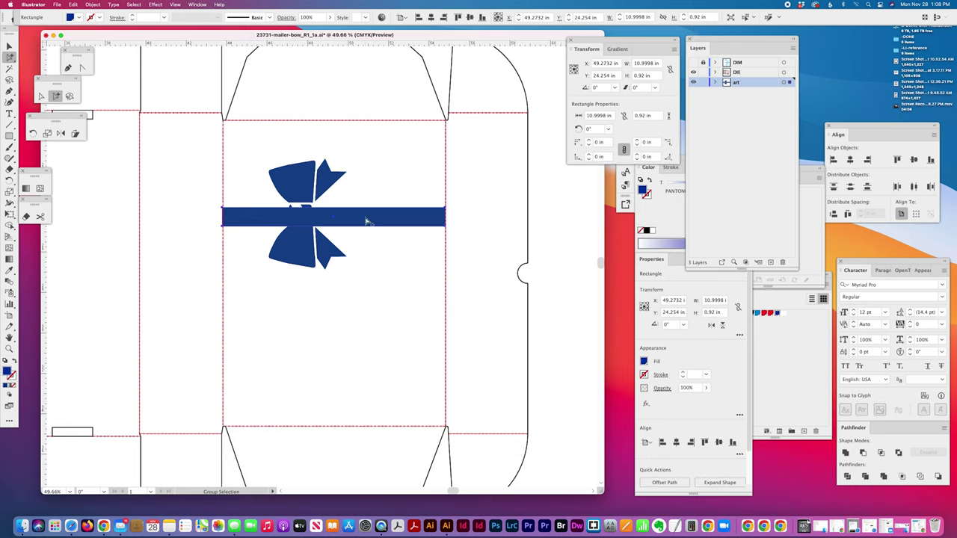
{"action": "left_click_drag", "start_coordinate": [367, 222], "coordinate": [368, 214]}
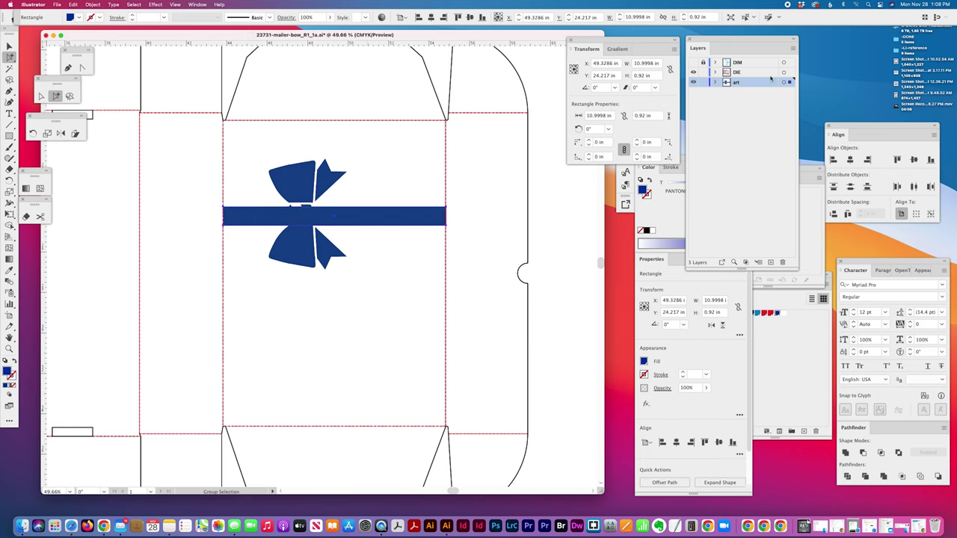
Create a new layer named 'ribbon' for the band and move it below the art layer
{"action": "left_click", "coordinate": [793, 50]}
{"action": "left_click", "coordinate": [806, 54]}
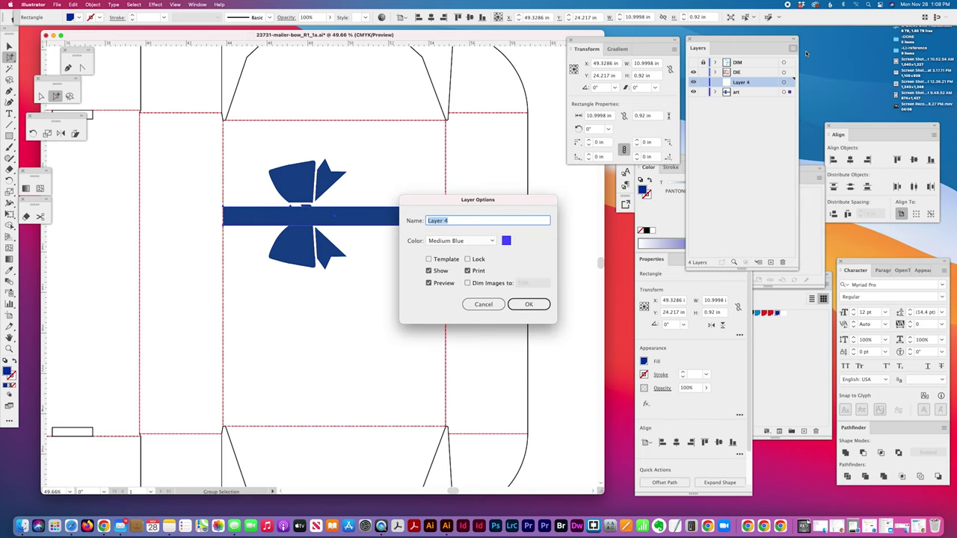
{"action": "type", "text": "ribbon"}
{"action": "key", "text": "Return"}
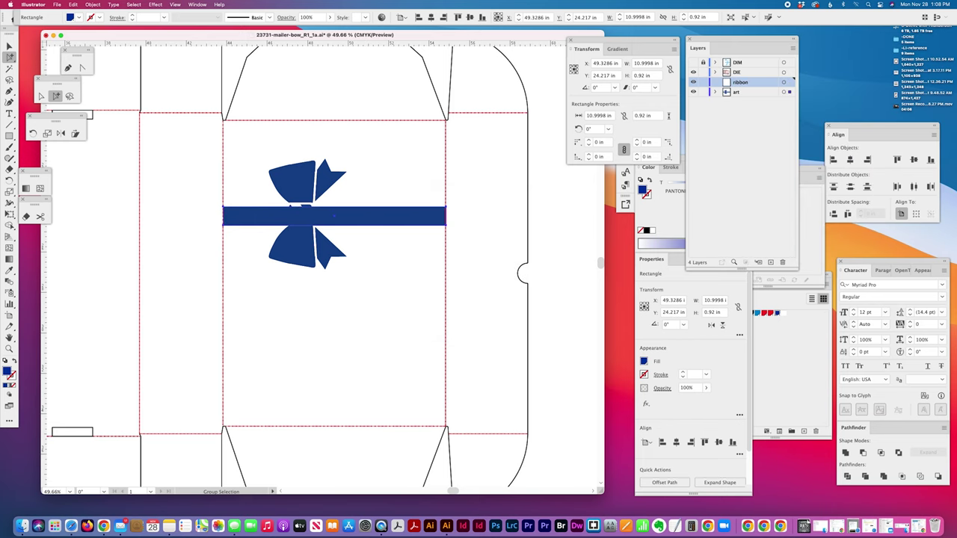
{"action": "left_click_drag", "start_coordinate": [789, 92], "coordinate": [751, 96]}
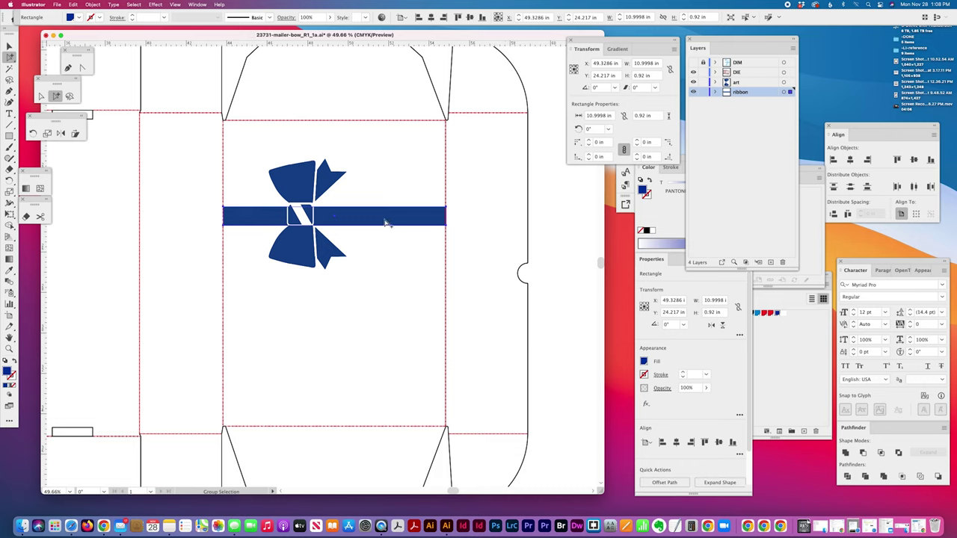
Select the bow's centre knot on its own and paste a copy of it behind the artwork
{"action": "left_click", "coordinate": [293, 214], "text": "shift"}
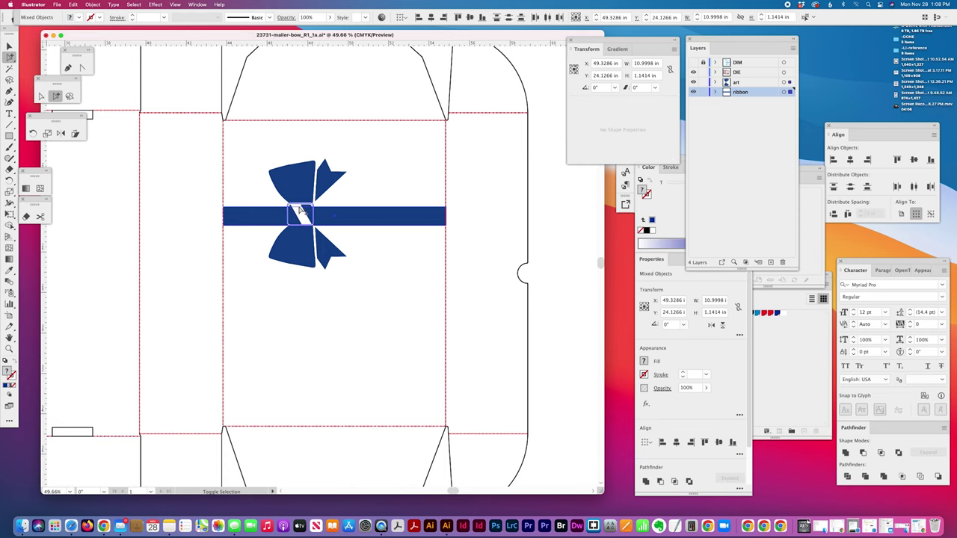
{"action": "left_click", "coordinate": [342, 197]}
{"action": "left_click", "coordinate": [308, 212]}
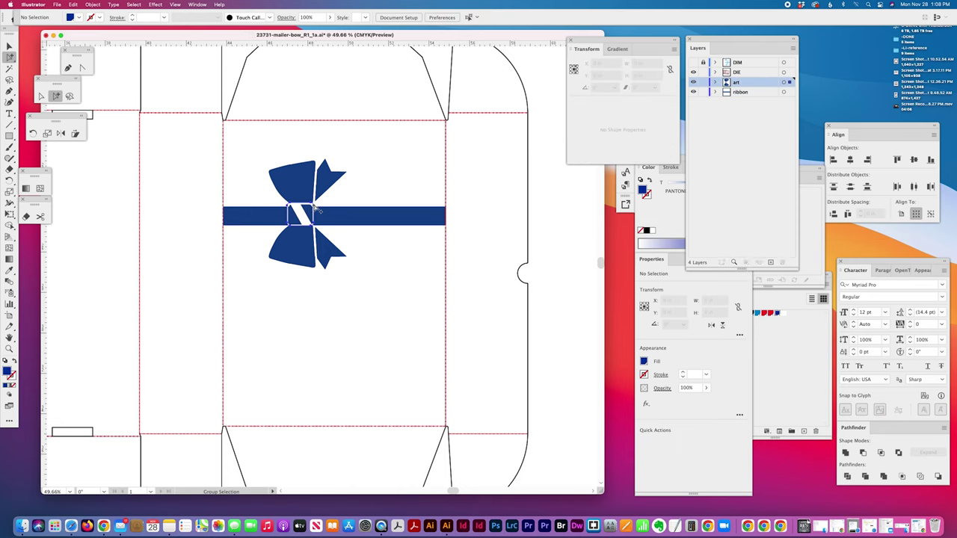
{"action": "left_click", "coordinate": [333, 212], "text": "shift"}
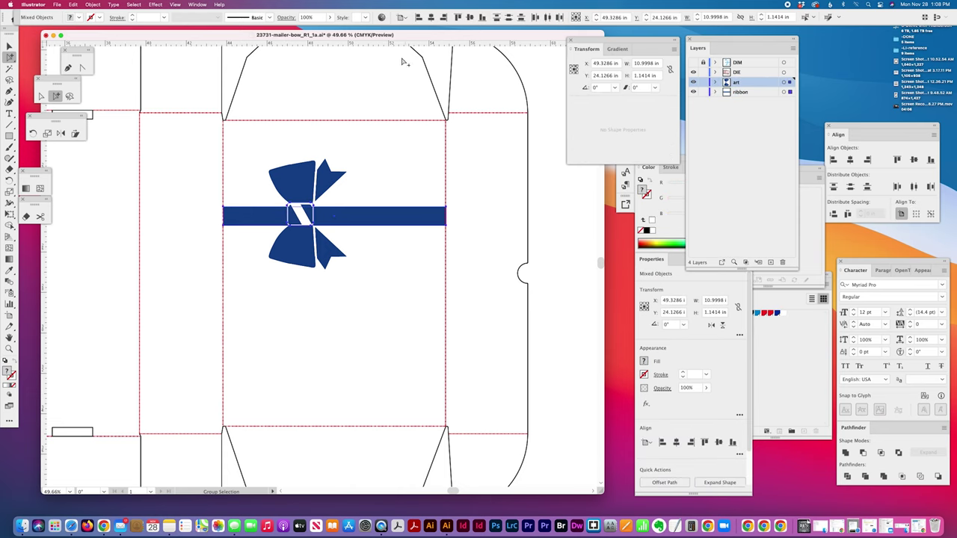
{"action": "left_click", "coordinate": [399, 215], "text": "shift"}
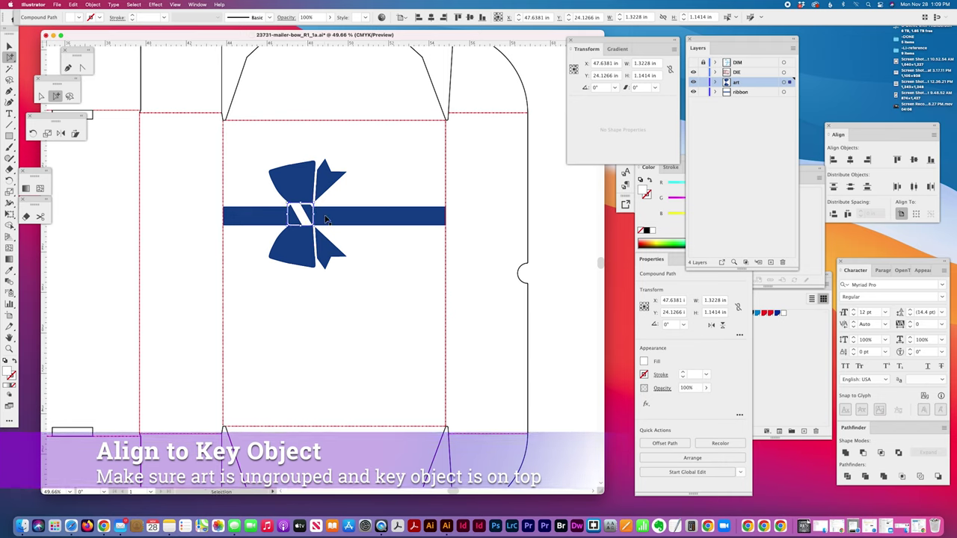
{"action": "key", "text": "super+shift+a"}
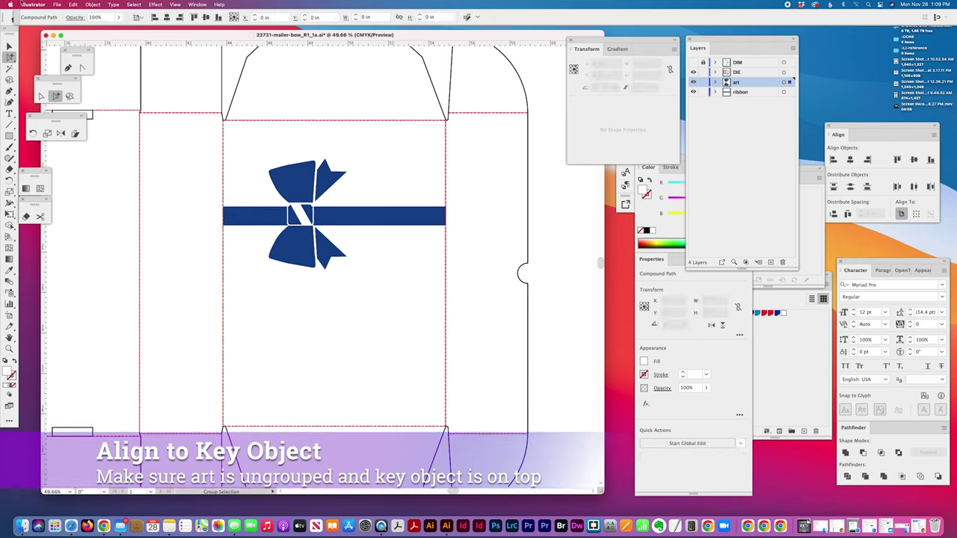
{"action": "left_click", "coordinate": [73, 5]}
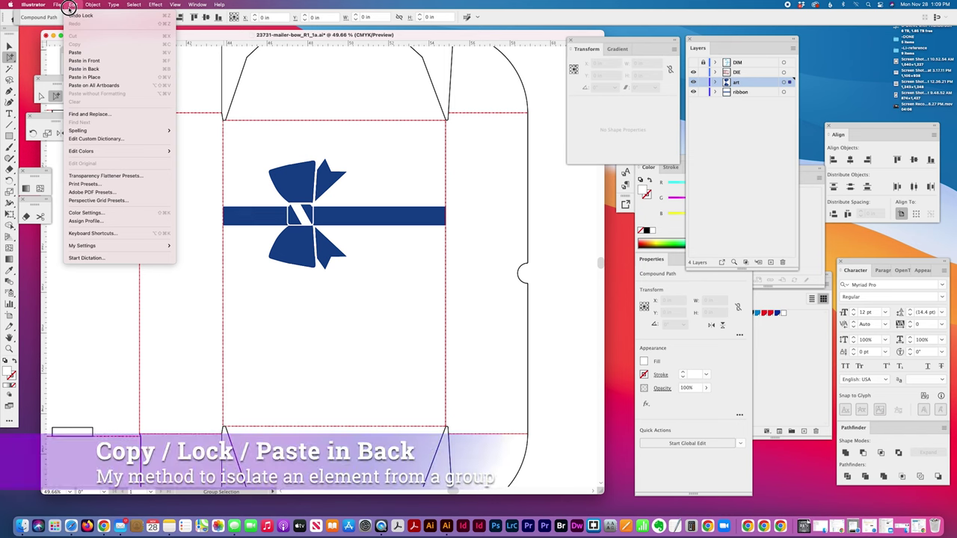
{"action": "left_click", "coordinate": [82, 69]}
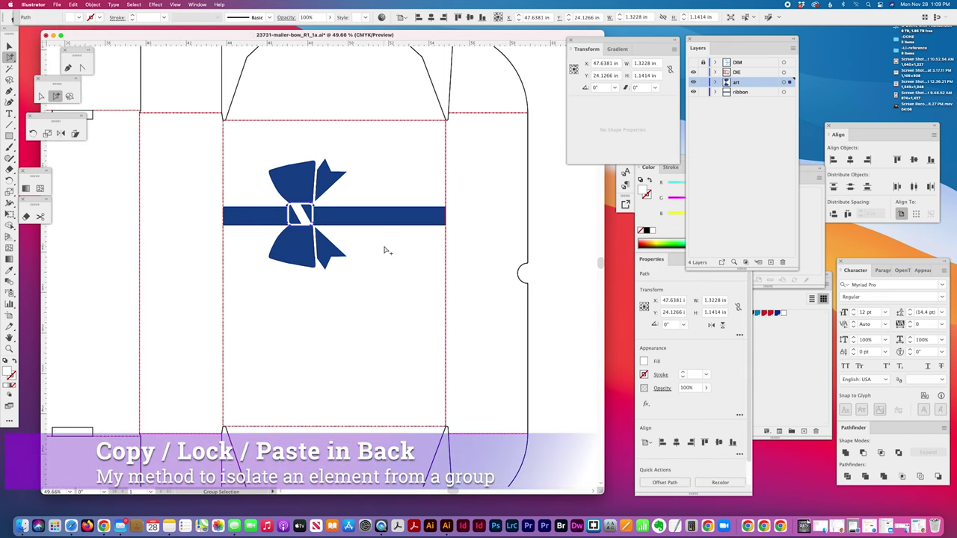
{"action": "key", "text": "super+shift+a"}
Align the ribbon to the knot as key object, centring it vertically at Y 24.1266 in
{"action": "left_click", "coordinate": [322, 216]}
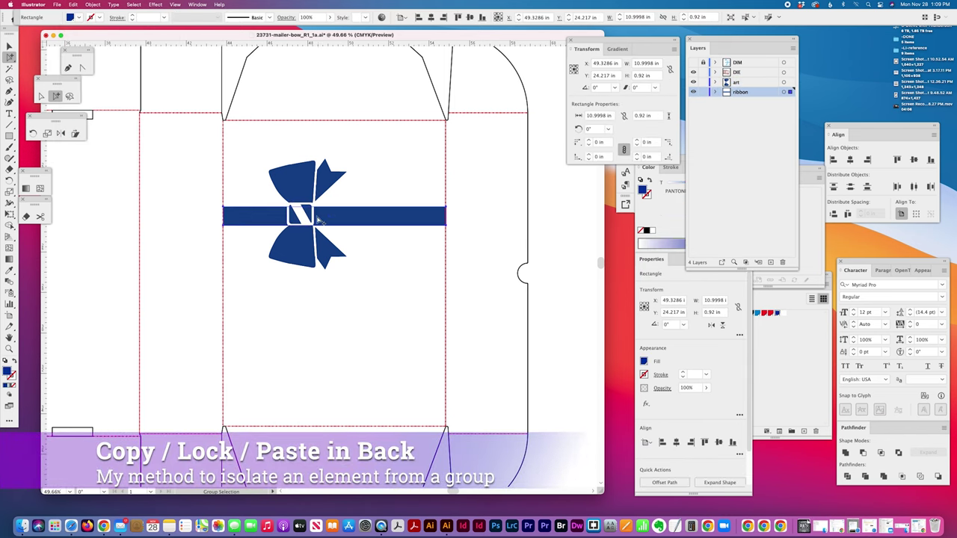
{"action": "left_click", "coordinate": [320, 215]}
{"action": "left_click", "coordinate": [357, 175]}
{"action": "left_click", "coordinate": [331, 172]}
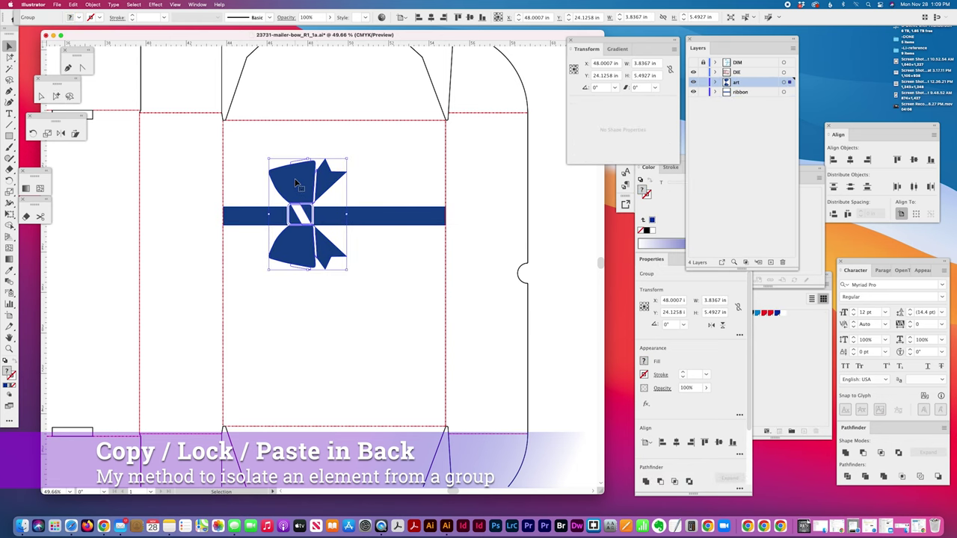
{"action": "left_click", "coordinate": [339, 211]}
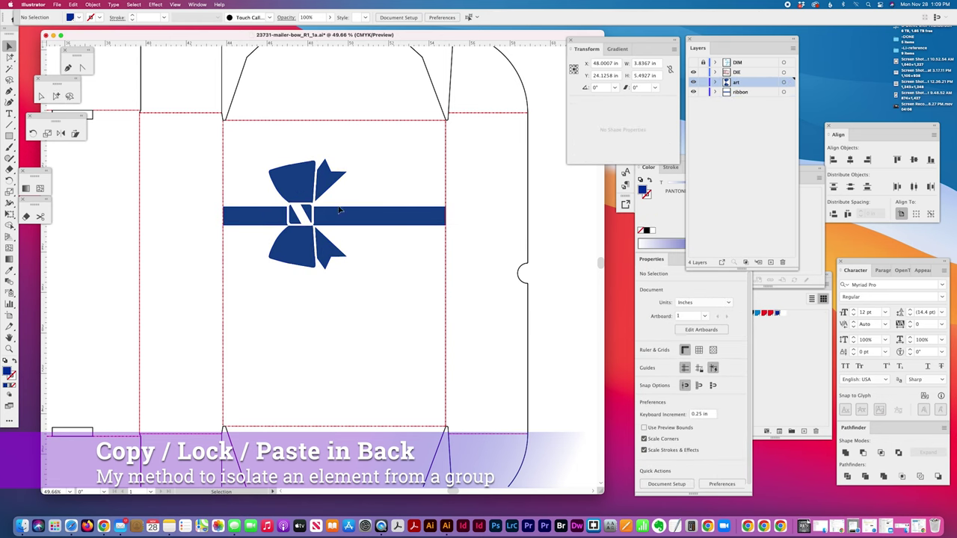
{"action": "left_click", "coordinate": [296, 215]}
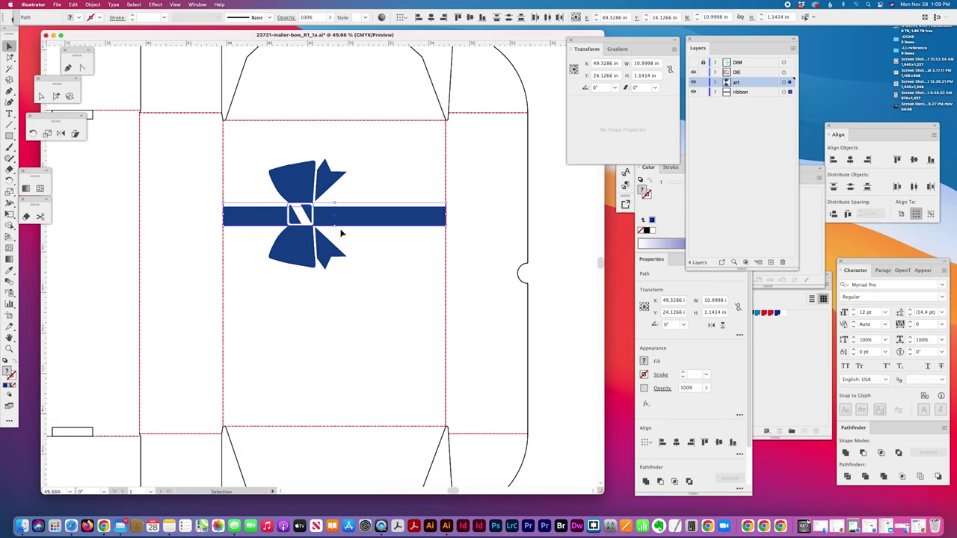
{"action": "left_click", "coordinate": [402, 16]}
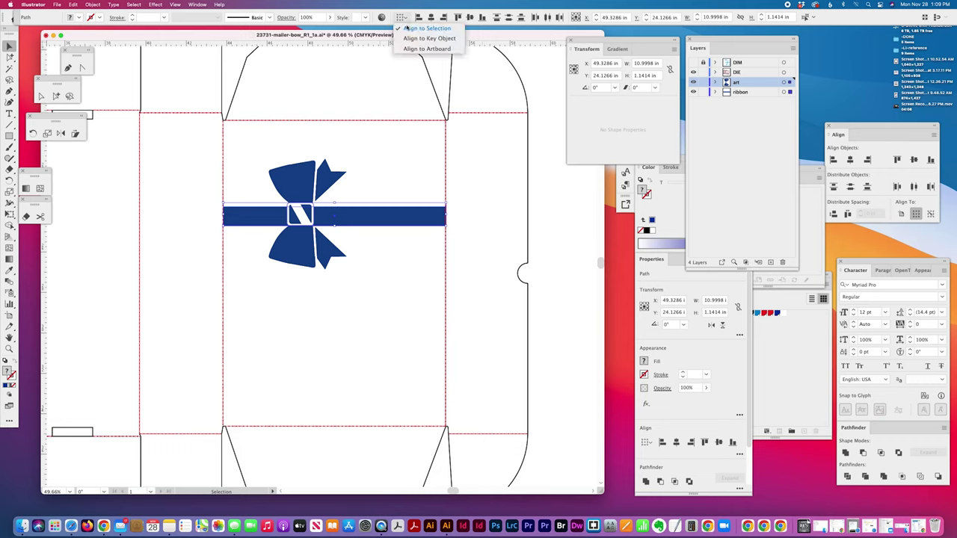
{"action": "left_click", "coordinate": [409, 38]}
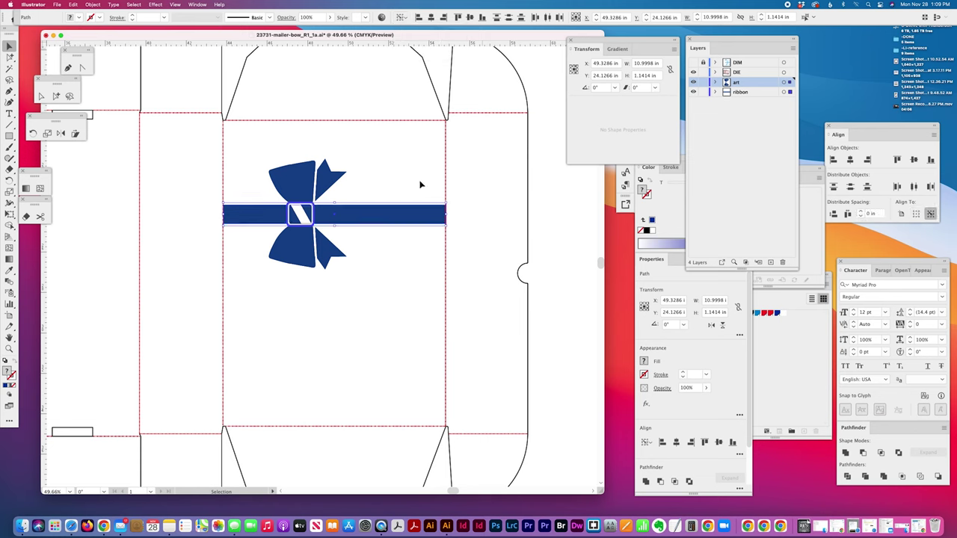
{"action": "left_click", "coordinate": [380, 241]}
{"action": "left_click", "coordinate": [396, 213]}
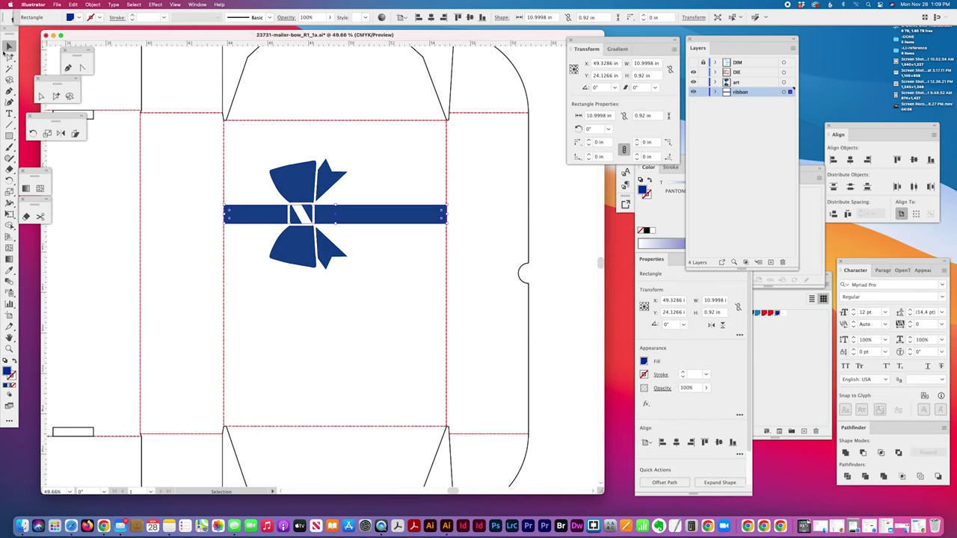
Duplicate the ribbon bar and rotate the copy into a vertical 0.92 × 10.9998 in band
{"action": "left_click", "coordinate": [9, 56]}
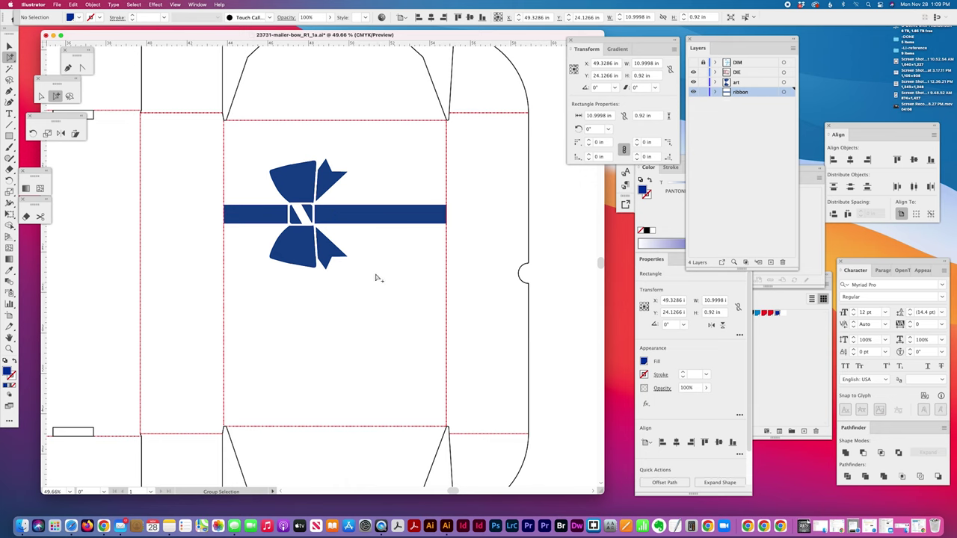
{"action": "left_click", "coordinate": [335, 215]}
{"action": "key", "text": "v"}
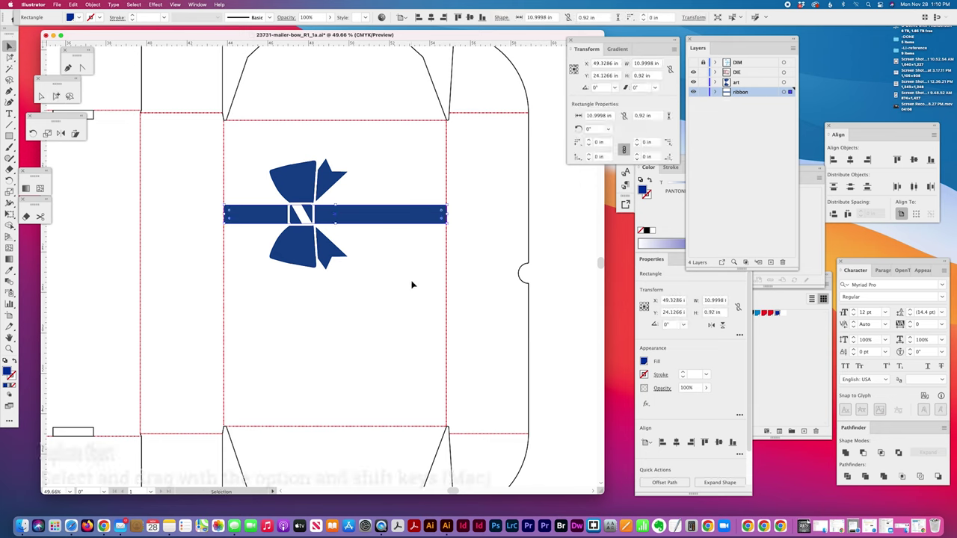
{"action": "left_click", "coordinate": [411, 214]}
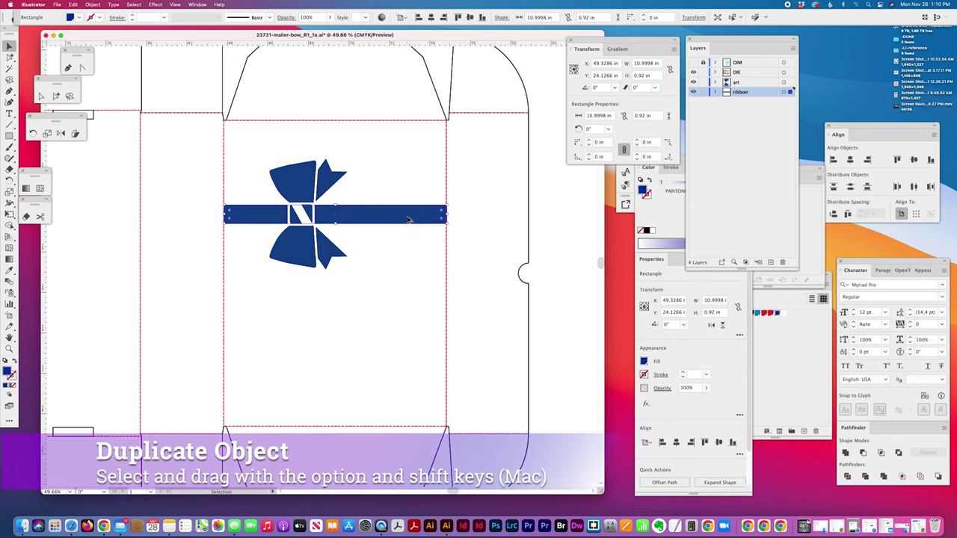
{"action": "left_click", "coordinate": [408, 219]}
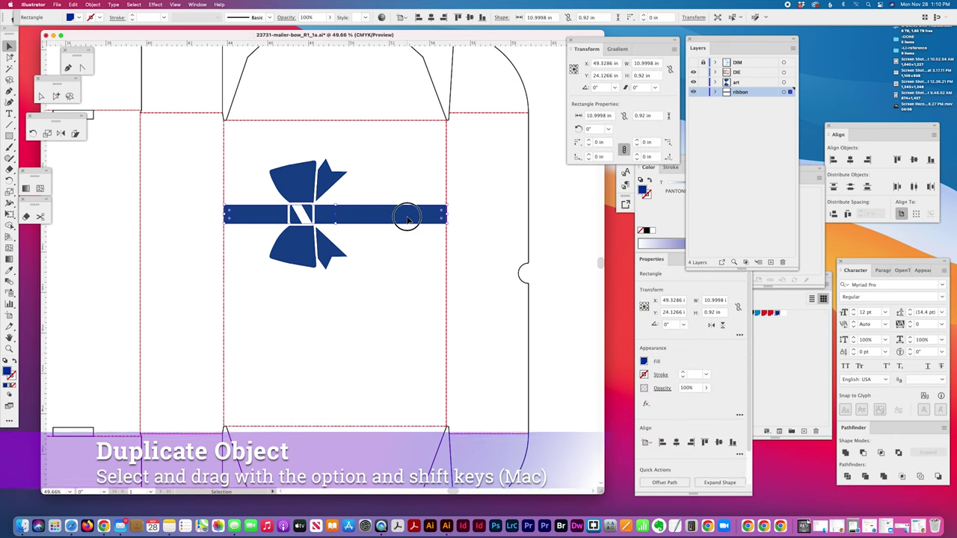
{"action": "left_click_drag", "start_coordinate": [408, 218], "coordinate": [395, 419]}
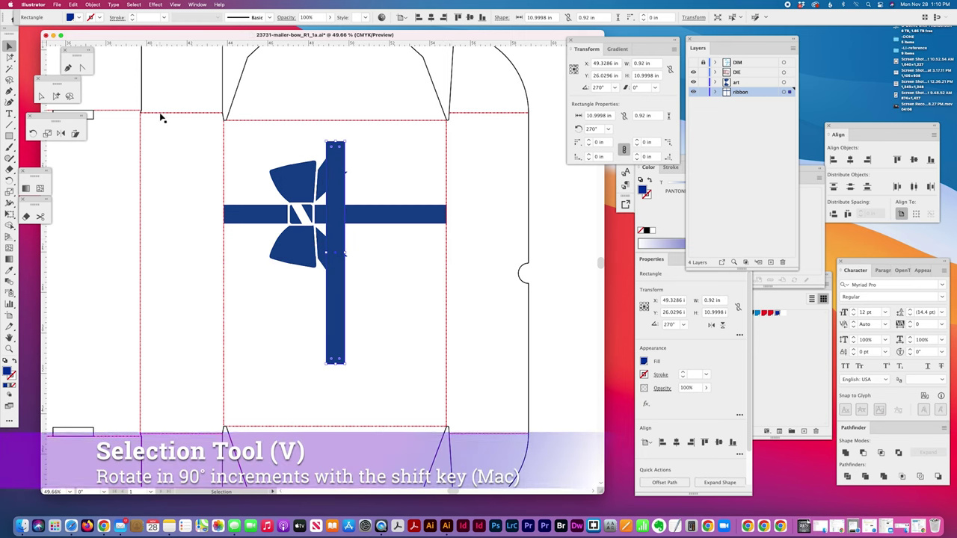
{"action": "left_click", "coordinate": [56, 96]}
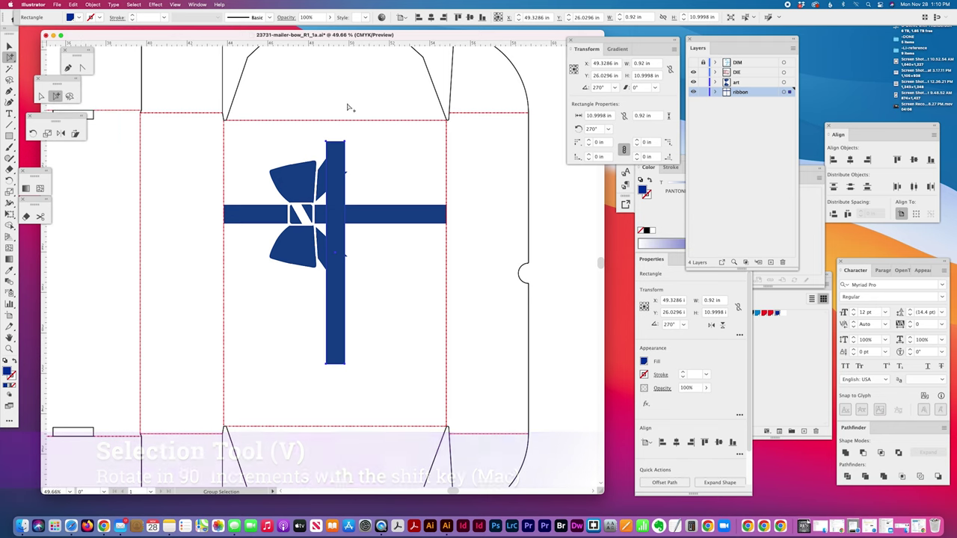
Select the top panel outline and read its 15.125 in height
{"action": "left_click", "coordinate": [373, 147]}
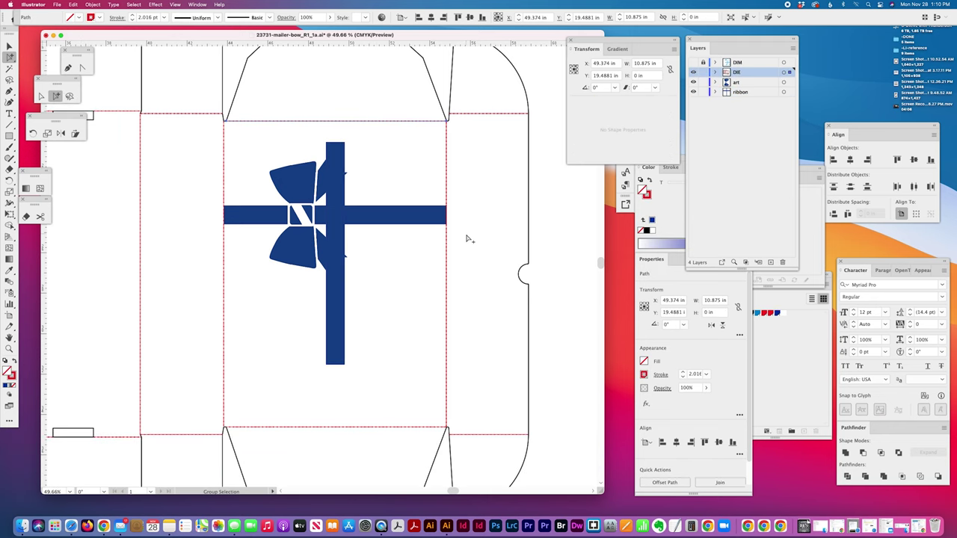
{"action": "scroll", "coordinate": [467, 239], "scroll_direction": "down", "scroll_amount": 5}
{"action": "scroll", "coordinate": [468, 239], "scroll_direction": "up", "scroll_amount": 6}
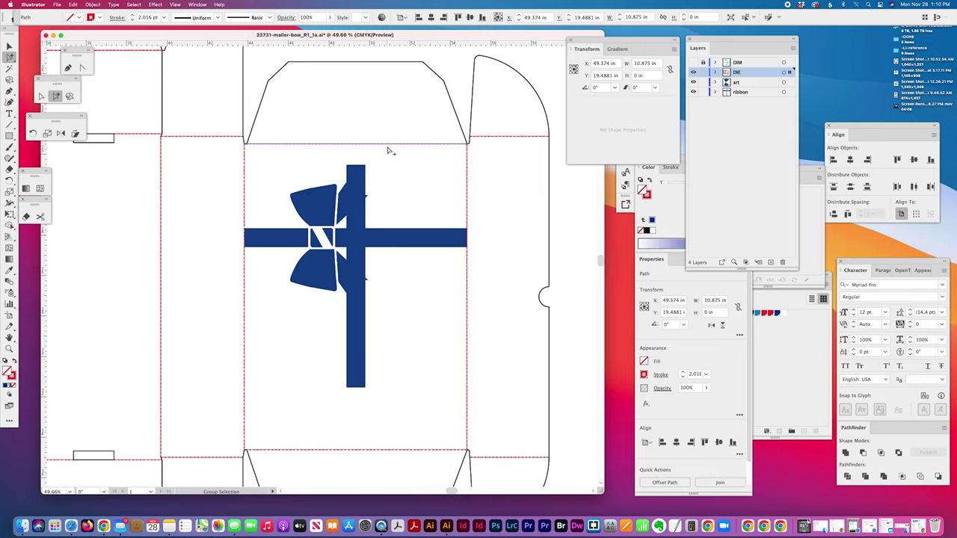
{"action": "scroll", "coordinate": [389, 127], "scroll_direction": "down", "scroll_amount": 2}
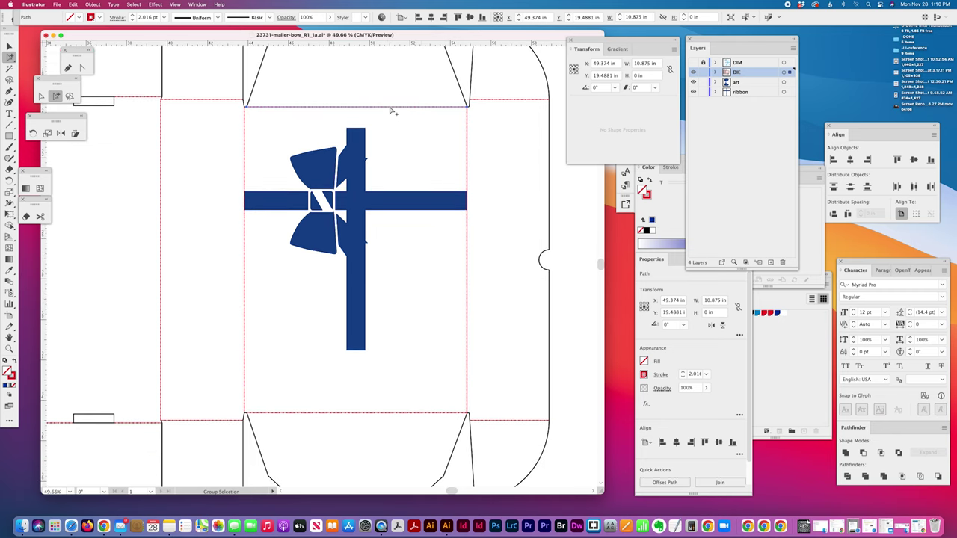
{"action": "left_click", "coordinate": [394, 414]}
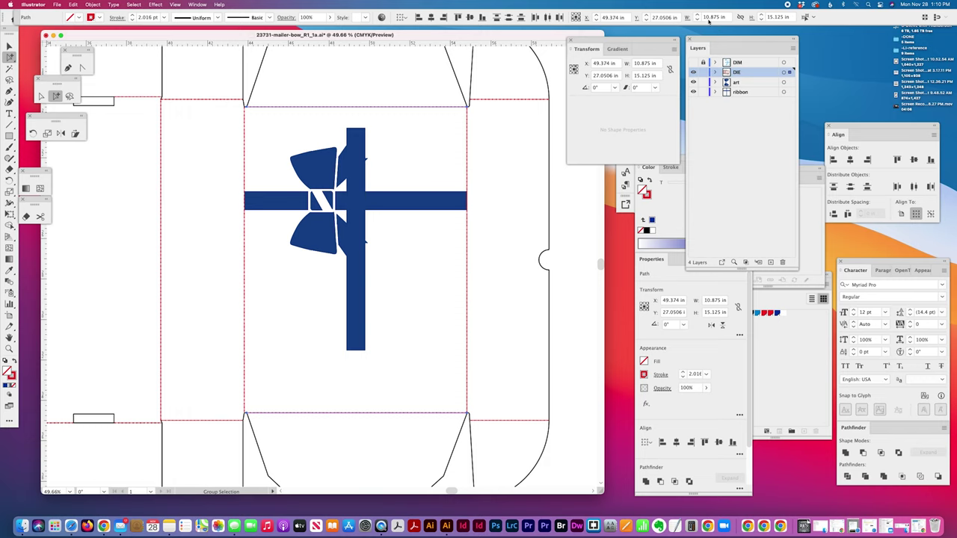
{"action": "left_click", "coordinate": [785, 17]}
Set the vertical ribbon's height to 15.125 in
{"action": "left_click", "coordinate": [362, 139]}
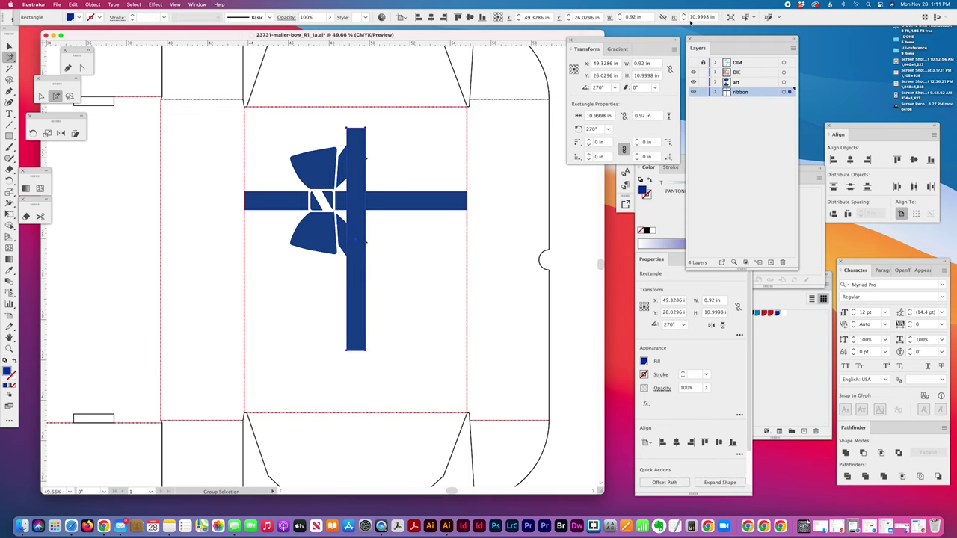
{"action": "left_click", "coordinate": [715, 18]}
{"action": "type", "text": "15.125"}
{"action": "key", "text": "Return"}
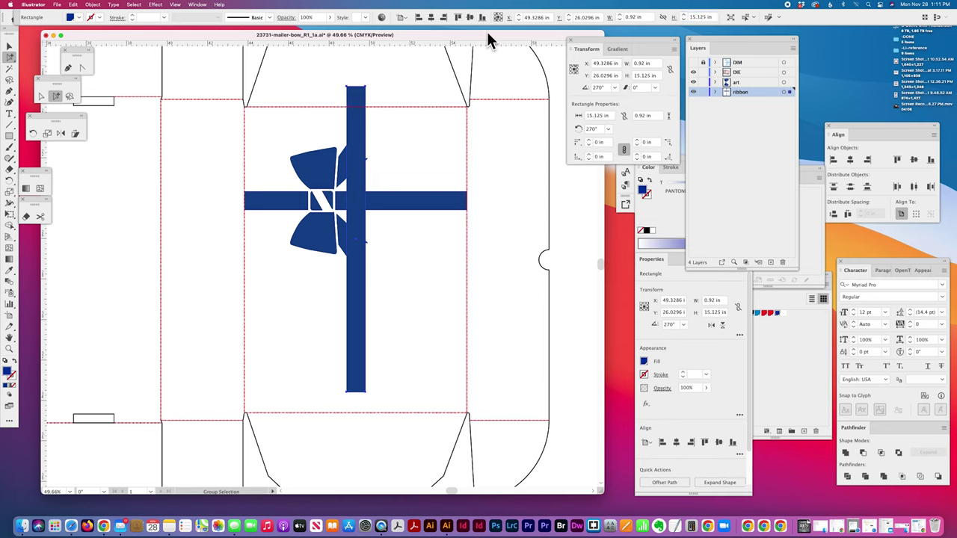
{"action": "left_click", "coordinate": [337, 197]}
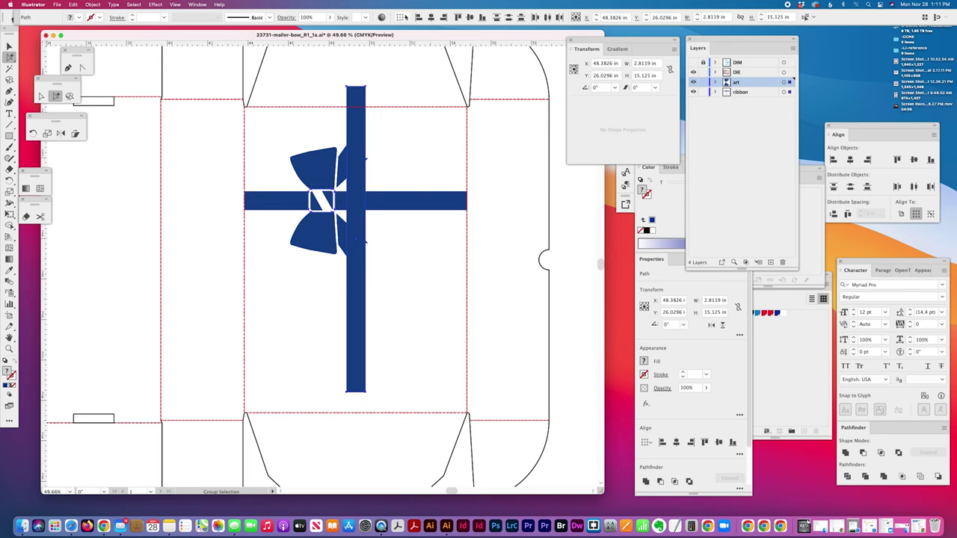
Centre the vertical ribbon on the knot and bottom-align it to the die panel's lower edge
{"action": "left_click", "coordinate": [430, 18]}
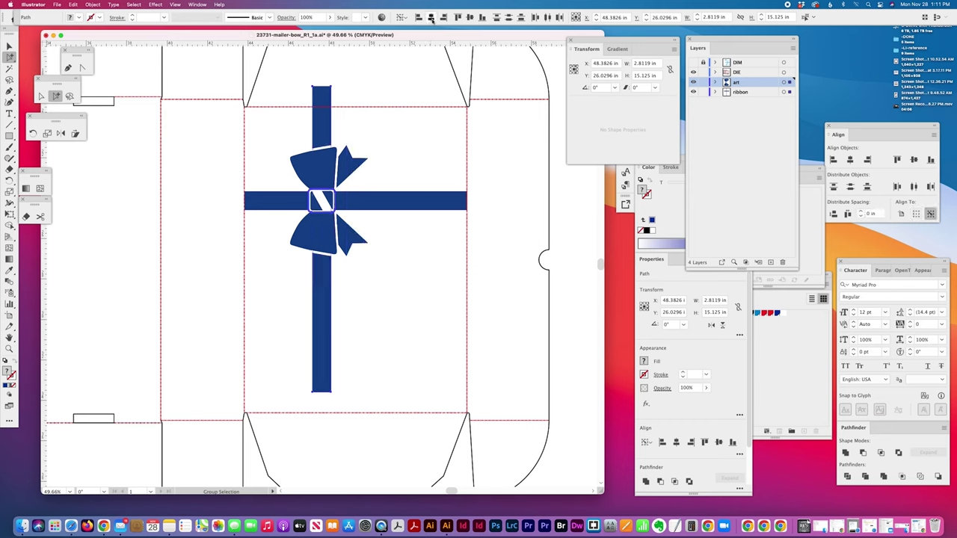
{"action": "left_click", "coordinate": [403, 283]}
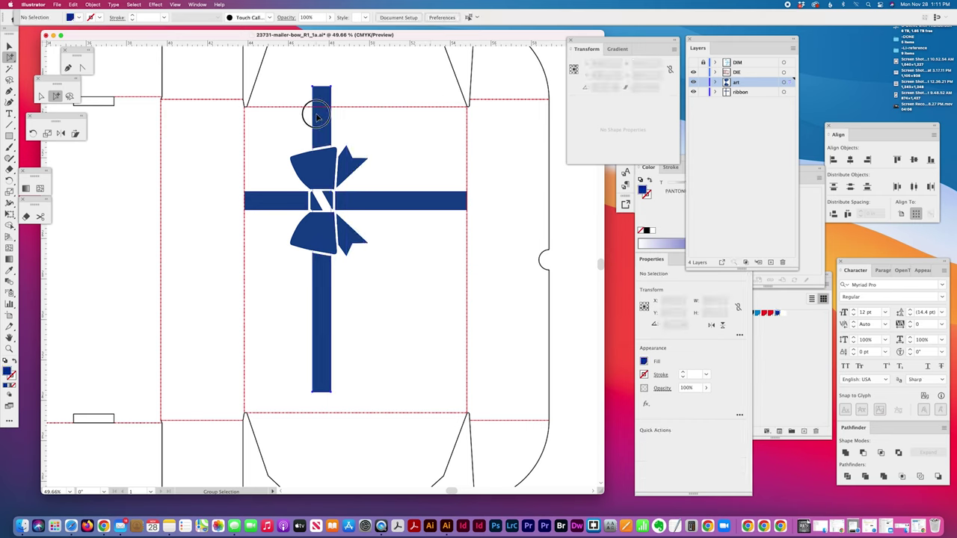
{"action": "left_click", "coordinate": [317, 116]}
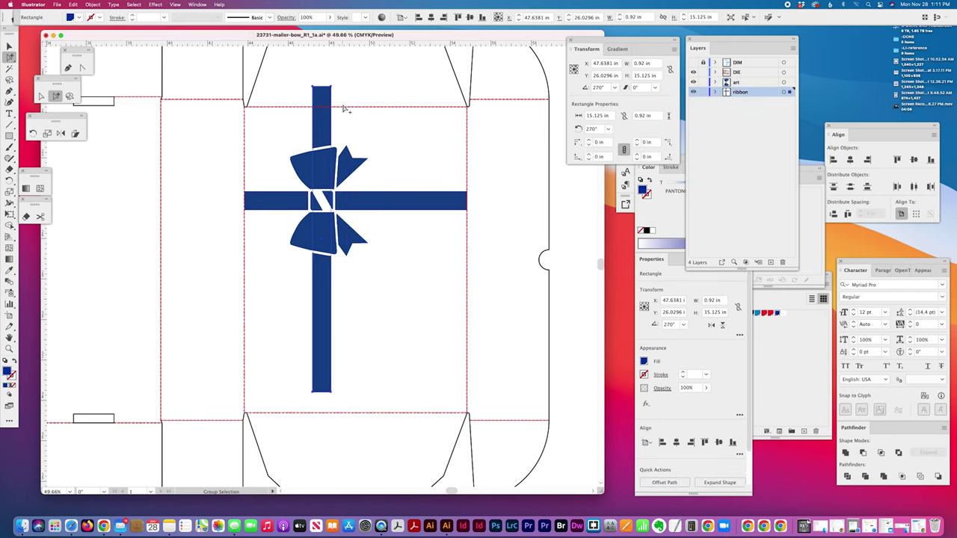
{"action": "left_click", "coordinate": [372, 436]}
{"action": "left_click", "coordinate": [483, 16]}
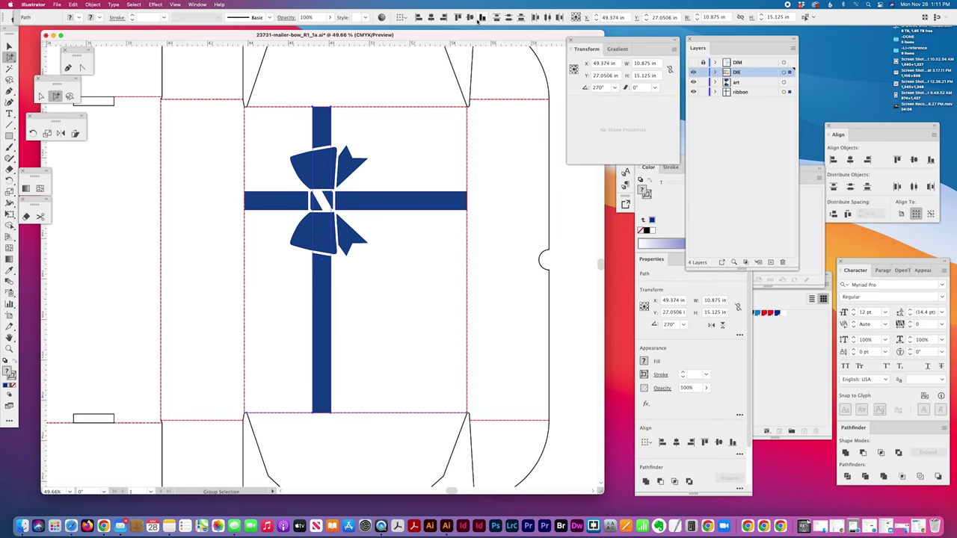
{"action": "left_click", "coordinate": [353, 445]}
{"action": "scroll", "coordinate": [362, 445], "scroll_direction": "left", "scroll_amount": 2}
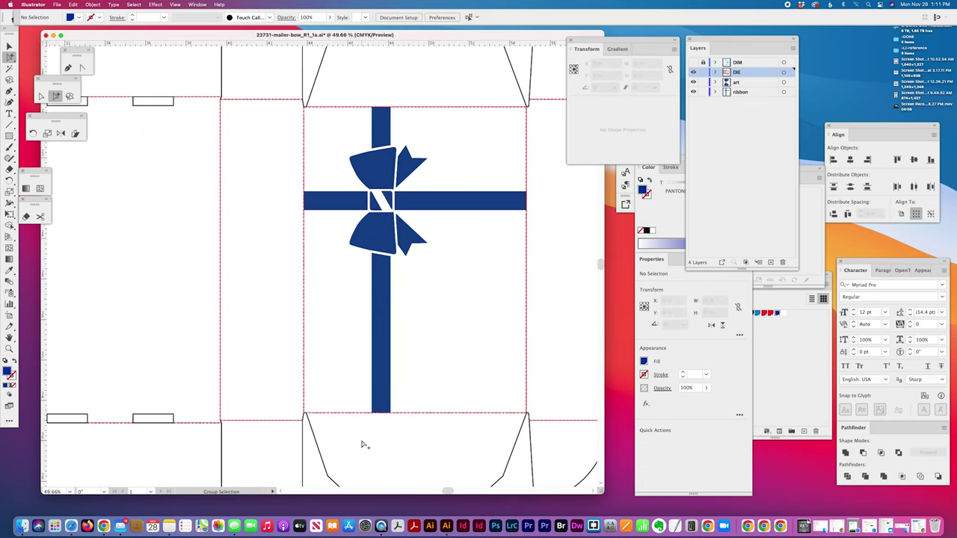
{"action": "left_click", "coordinate": [413, 204]}
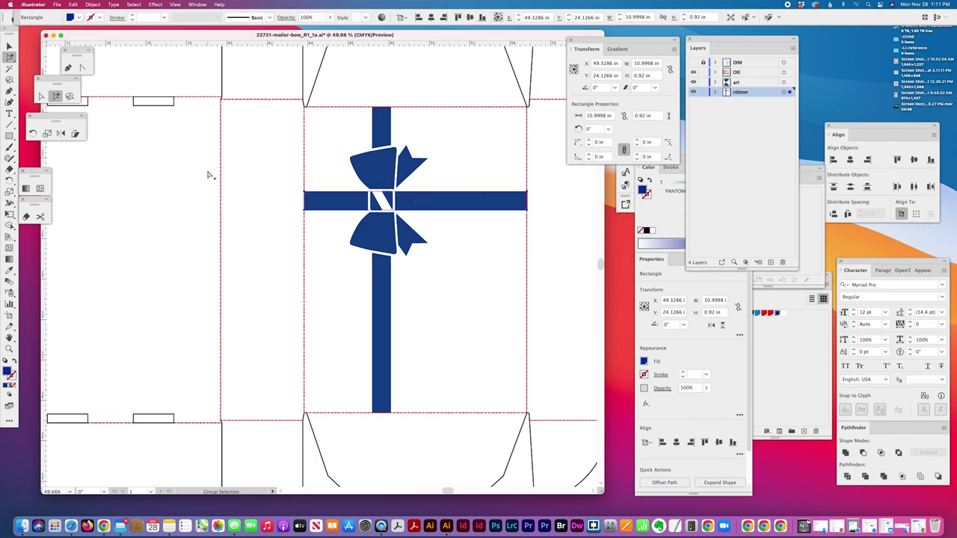
{"action": "scroll", "coordinate": [213, 181], "scroll_direction": "left", "scroll_amount": 2}
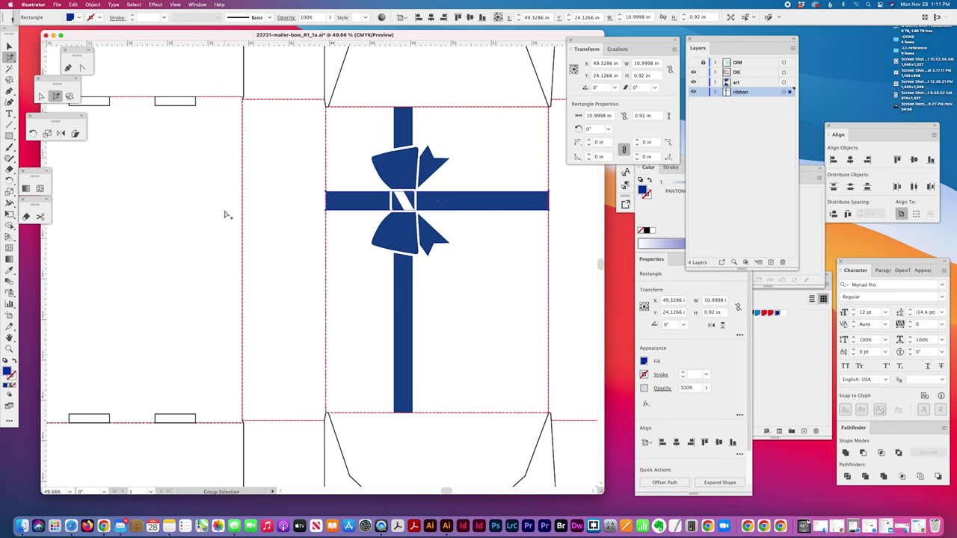
Fit the whole dieline in view and make the vertical ribbon 16 in tall
{"action": "key", "text": "super+0"}
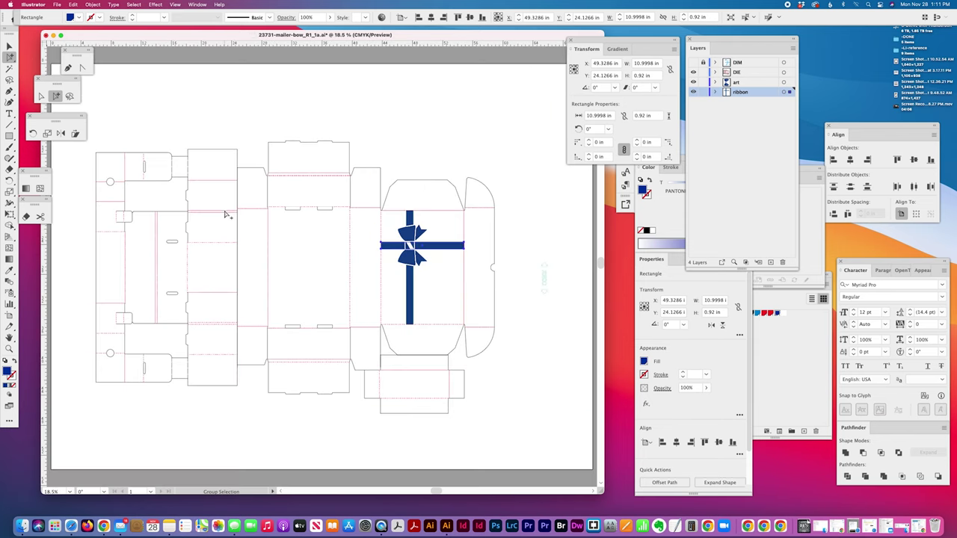
{"action": "left_click", "coordinate": [325, 219]}
{"action": "left_click", "coordinate": [407, 216]}
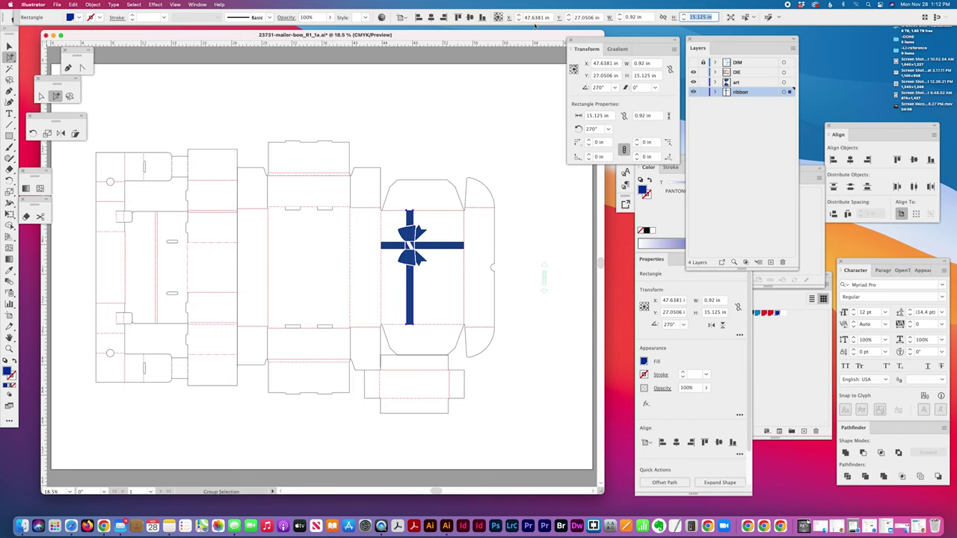
{"action": "type", "text": "16"}
{"action": "key", "text": "Return"}
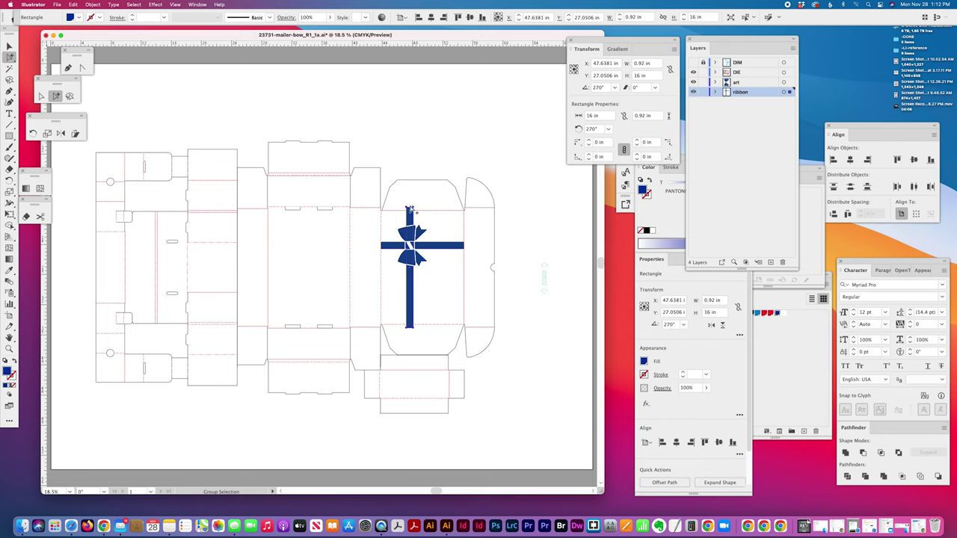
{"action": "left_click", "coordinate": [447, 152]}
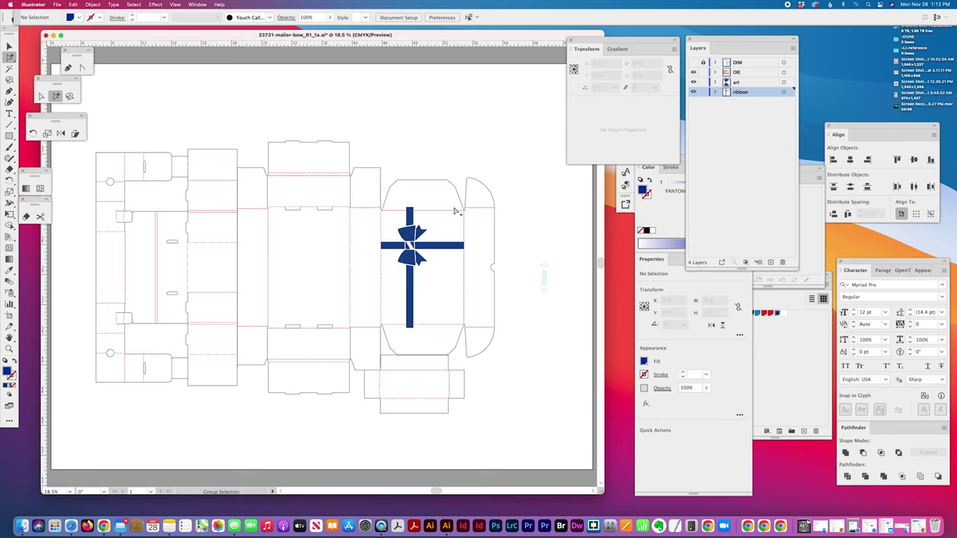
{"action": "left_click", "coordinate": [388, 249]}
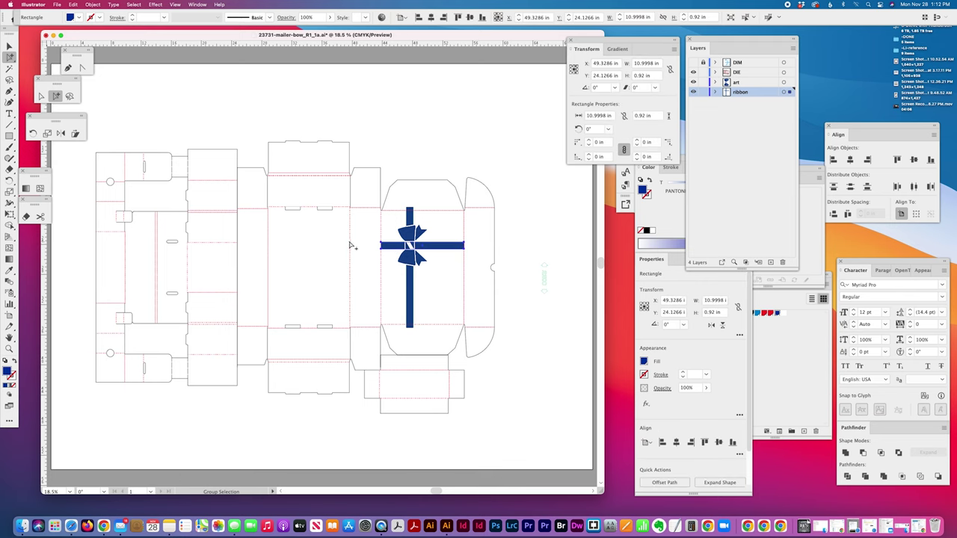
Try the vertical die line left of the top panel as alignment key, then clear it
{"action": "left_click", "coordinate": [352, 242]}
{"action": "left_click", "coordinate": [348, 235]}
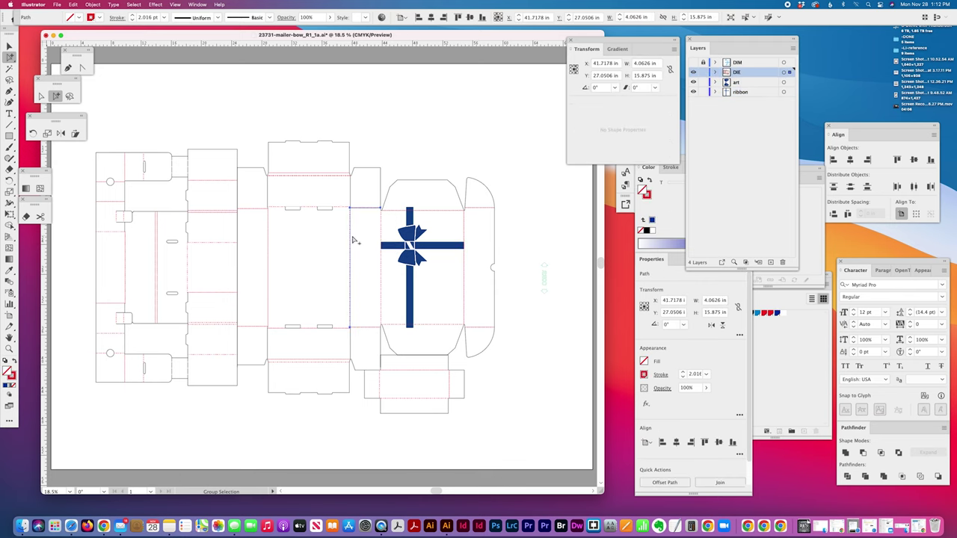
{"action": "left_click", "coordinate": [349, 217]}
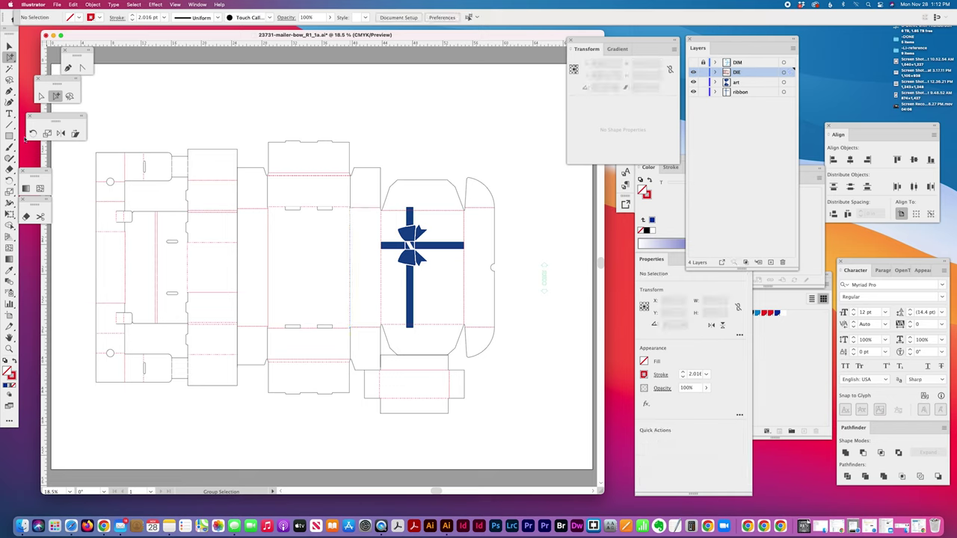
{"action": "left_click", "coordinate": [41, 96]}
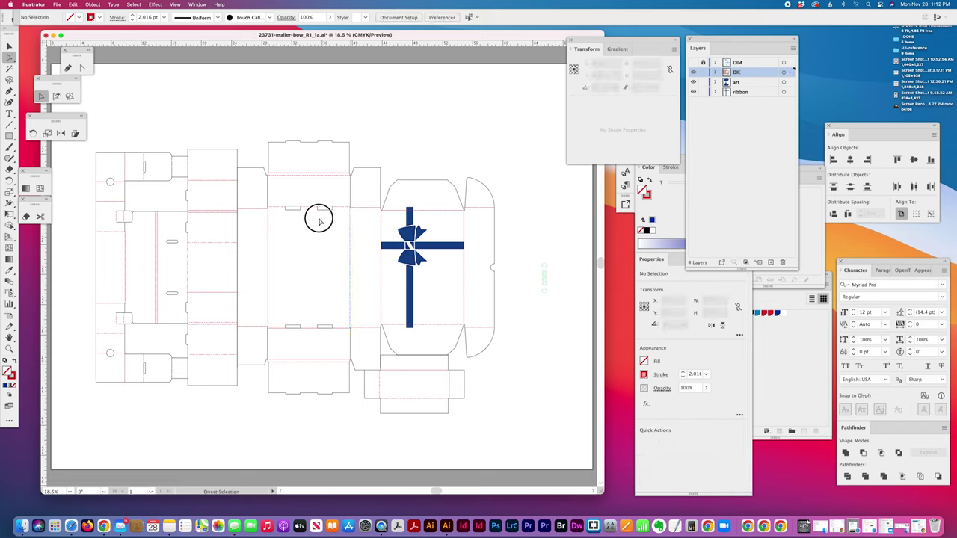
{"action": "left_click_drag", "start_coordinate": [327, 220], "coordinate": [361, 251]}
{"action": "key", "text": "v"}
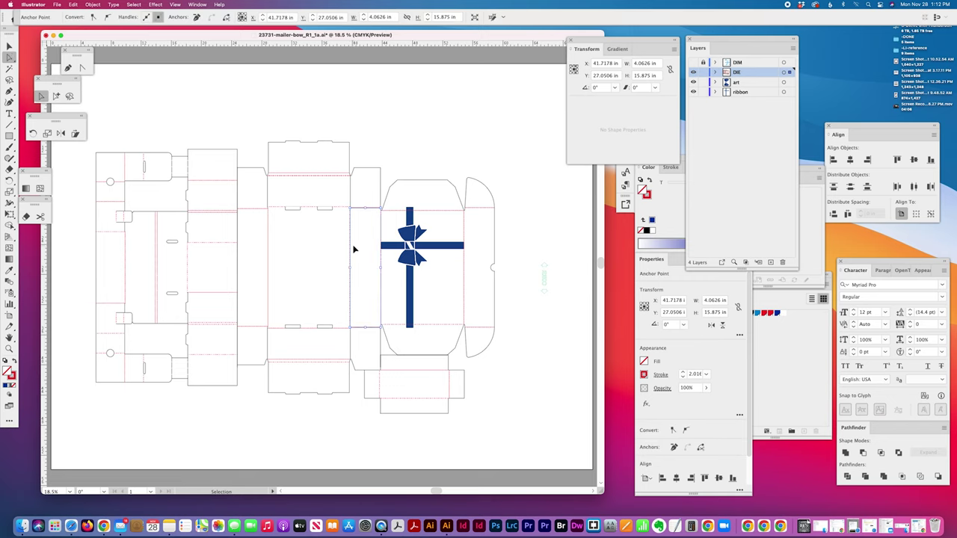
{"action": "left_click", "coordinate": [353, 249]}
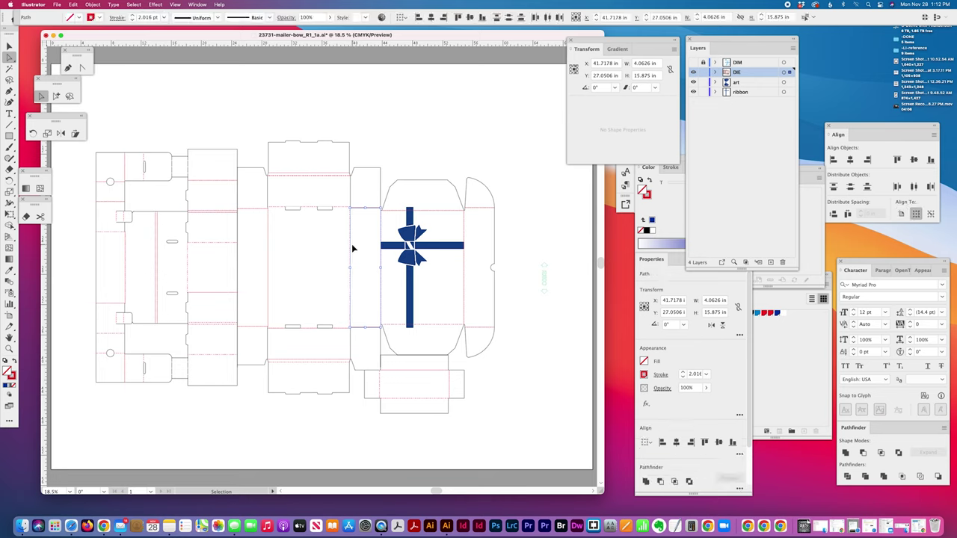
{"action": "key", "text": "super+shift+a"}
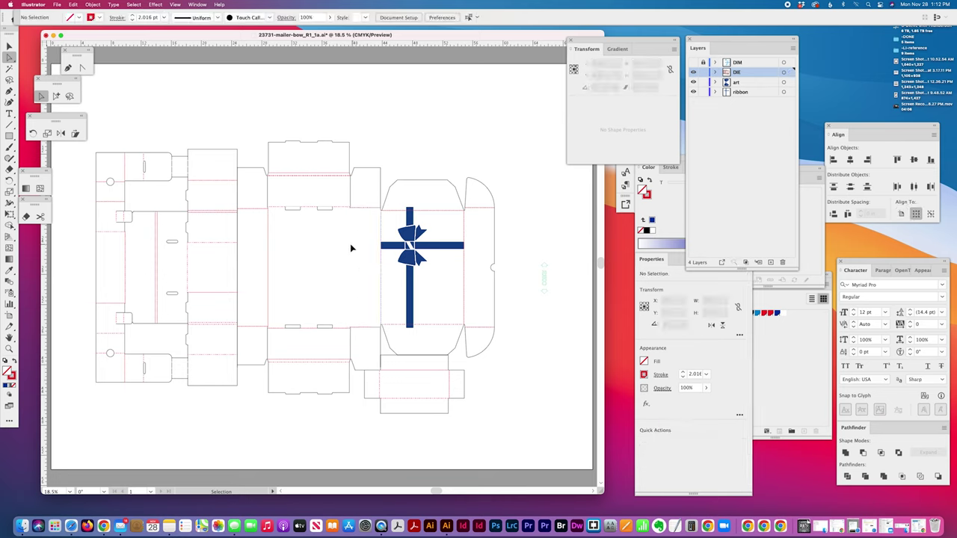
Left-align the horizontal ribbon to the left side panel's outer edge
{"action": "key", "text": "a"}
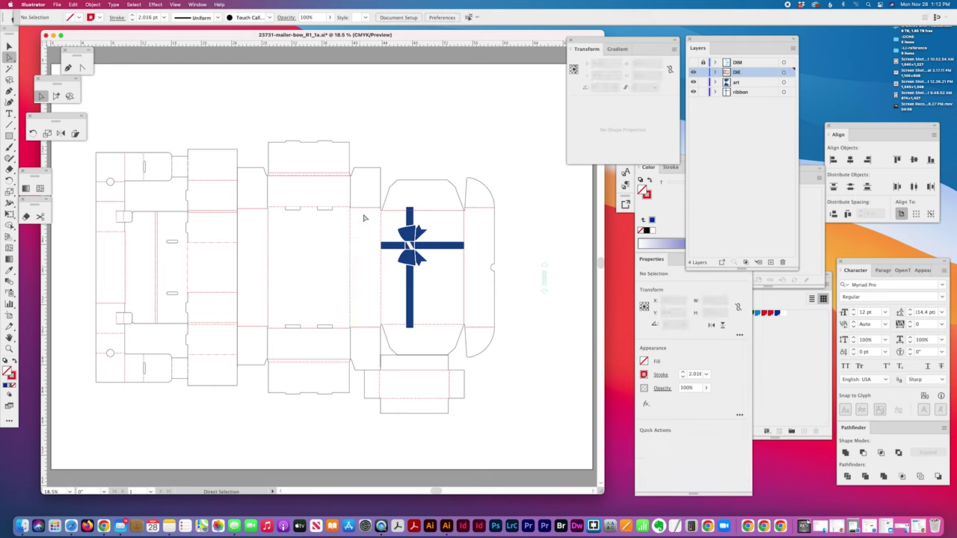
{"action": "left_click_drag", "start_coordinate": [353, 217], "coordinate": [340, 227]}
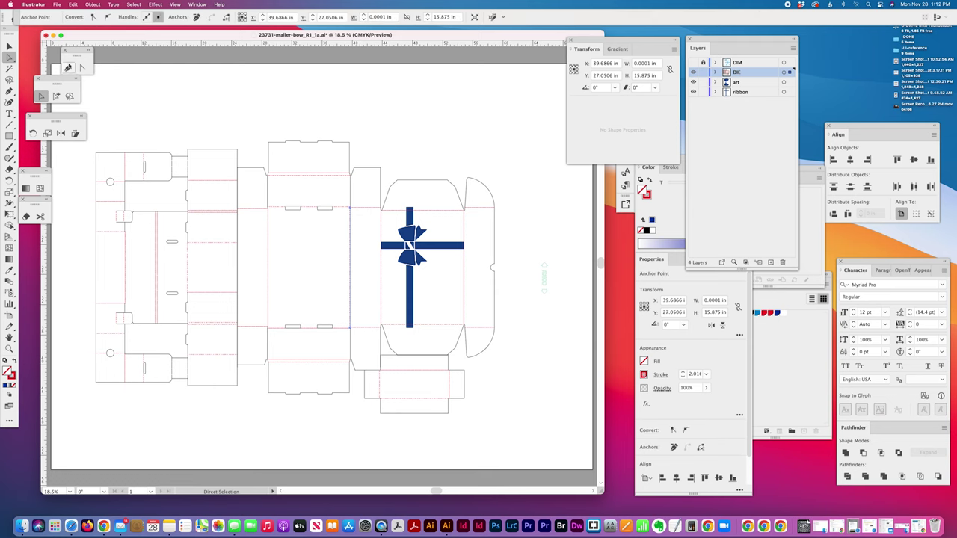
{"action": "left_click", "coordinate": [57, 97]}
{"action": "left_click", "coordinate": [387, 257]}
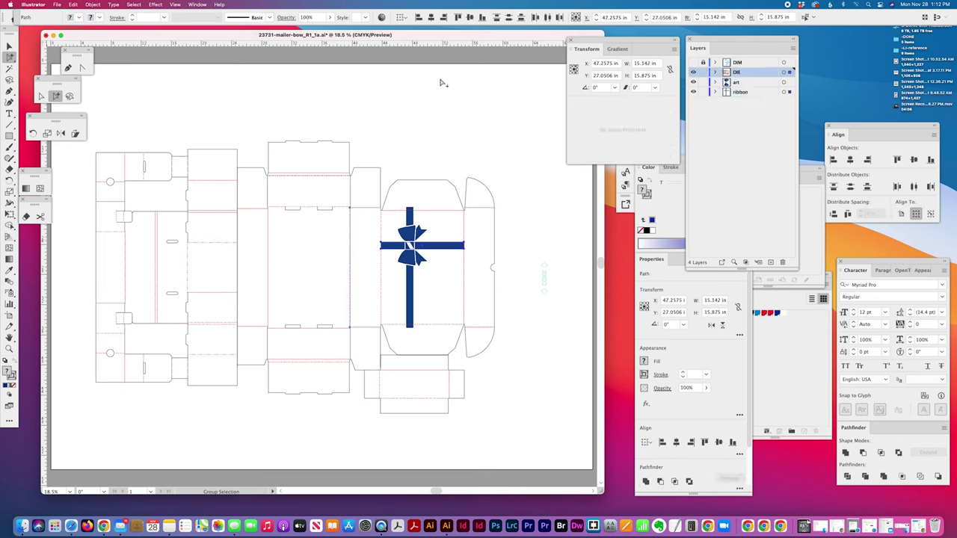
{"action": "left_click", "coordinate": [419, 18]}
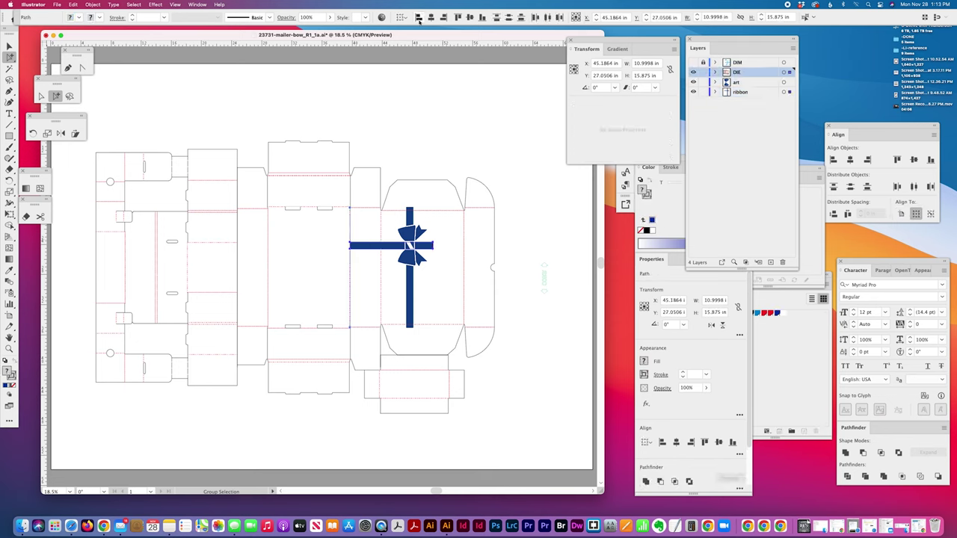
{"action": "left_click", "coordinate": [363, 222]}
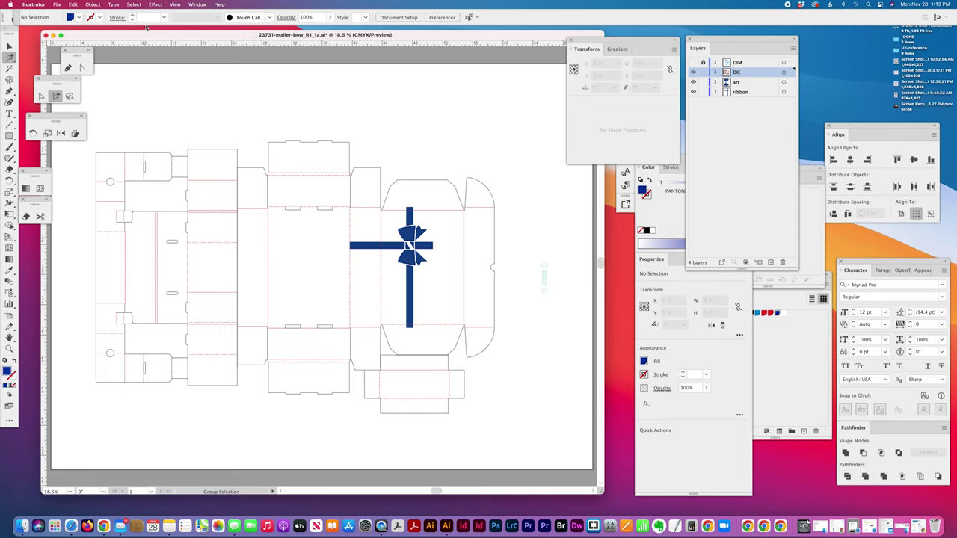
Select both side panels' outer edges, then reselect the horizontal ribbon
{"action": "left_click", "coordinate": [41, 96]}
{"action": "left_click", "coordinate": [56, 95]}
{"action": "left_click", "coordinate": [351, 224]}
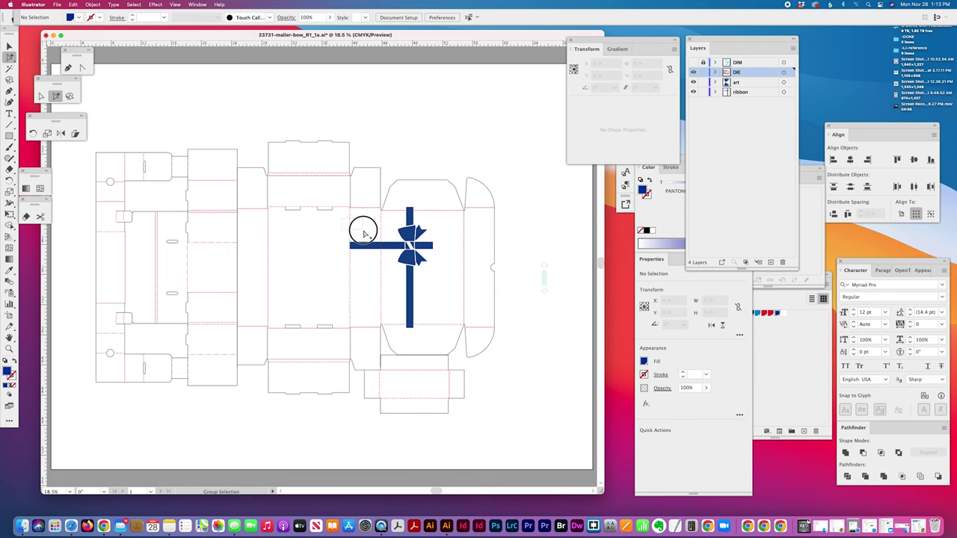
{"action": "left_click", "coordinate": [463, 237], "text": "shift"}
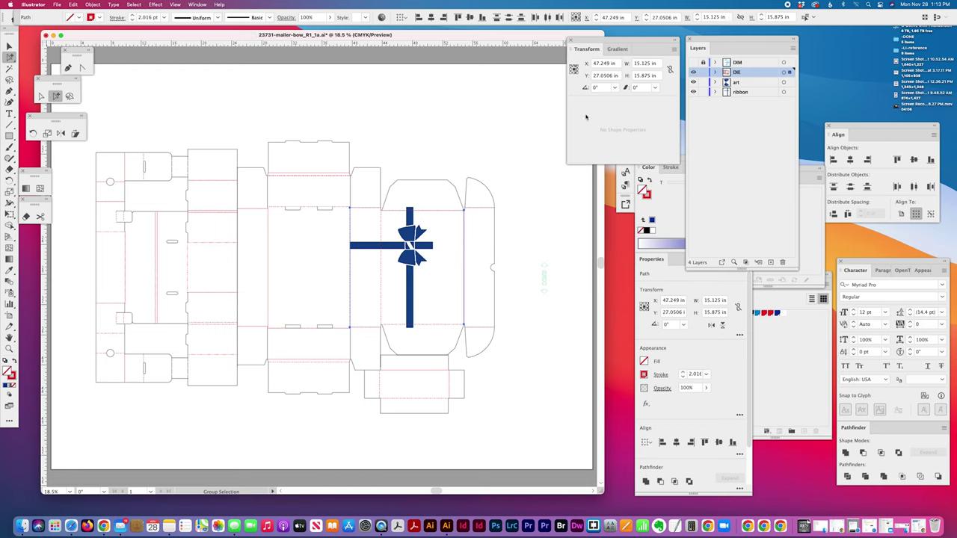
{"action": "left_click", "coordinate": [384, 248]}
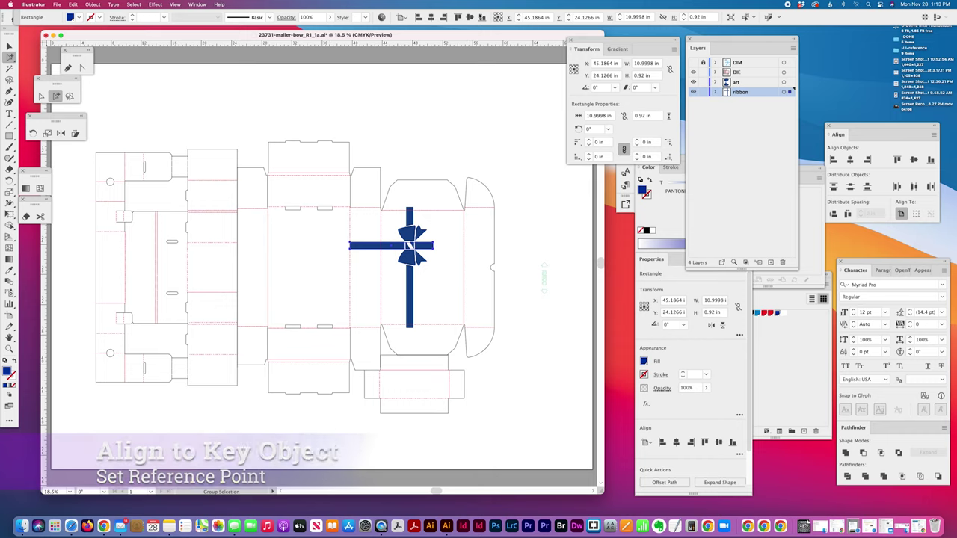
With a top-left reference point, widen the horizontal ribbon to 15.125 in
{"action": "left_click", "coordinate": [495, 15]}
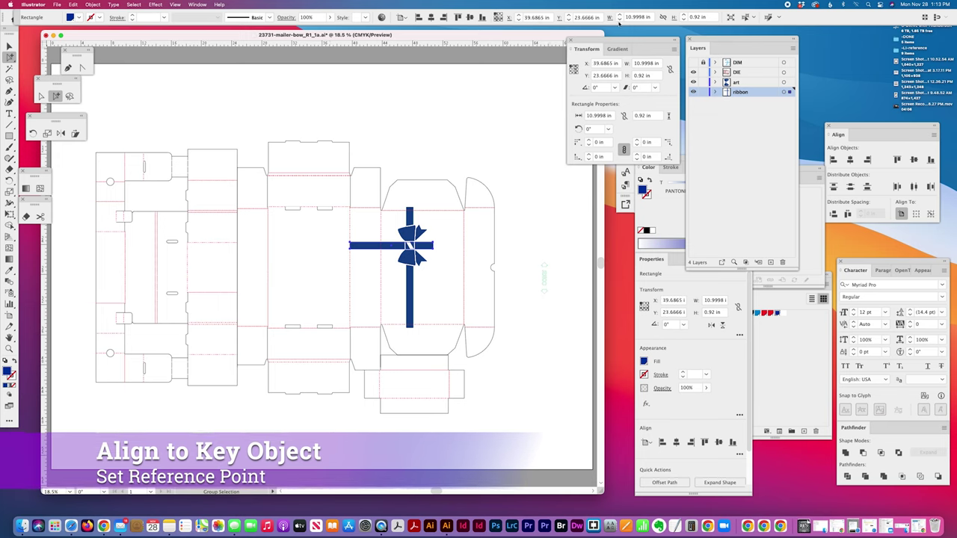
{"action": "left_click", "coordinate": [652, 17]}
{"action": "type", "text": "15"}
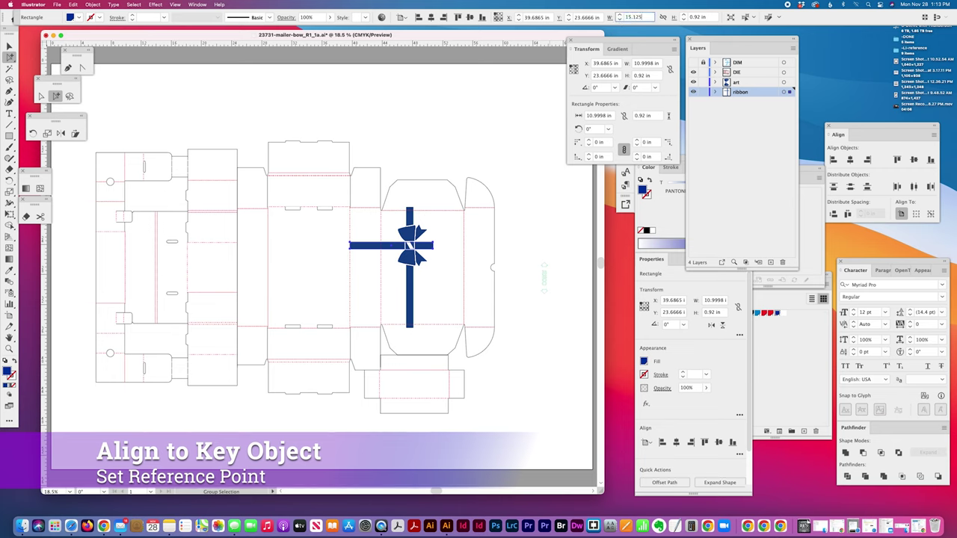
{"action": "type", "text": ".125"}
{"action": "key", "text": "Return"}
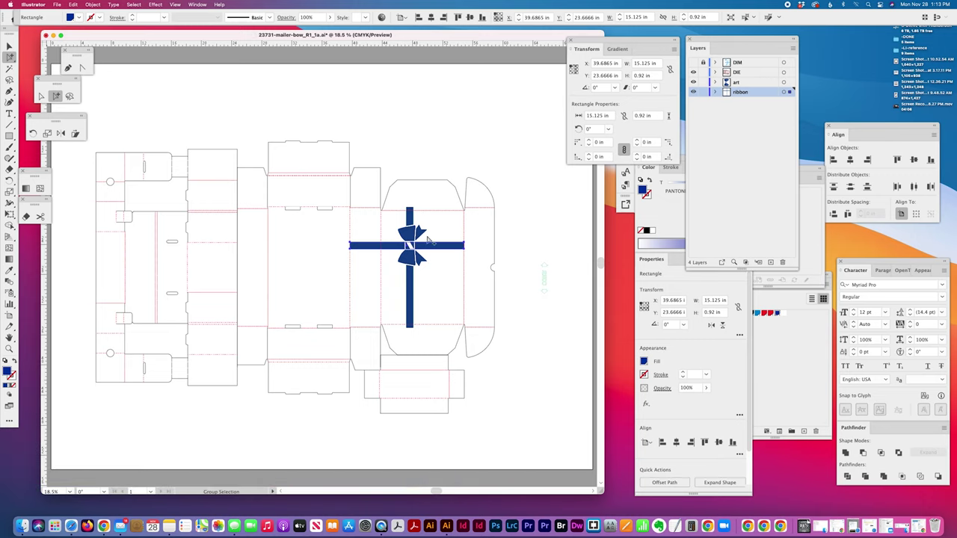
{"action": "left_click", "coordinate": [495, 220]}
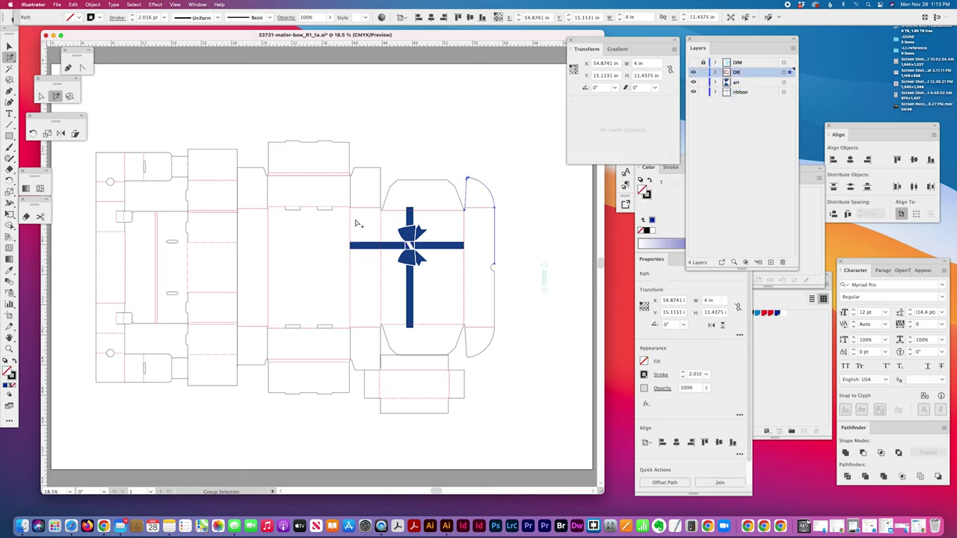
Select the right flap edge and side panel outline to read the 19.1875 in width
{"action": "left_click", "coordinate": [41, 96]}
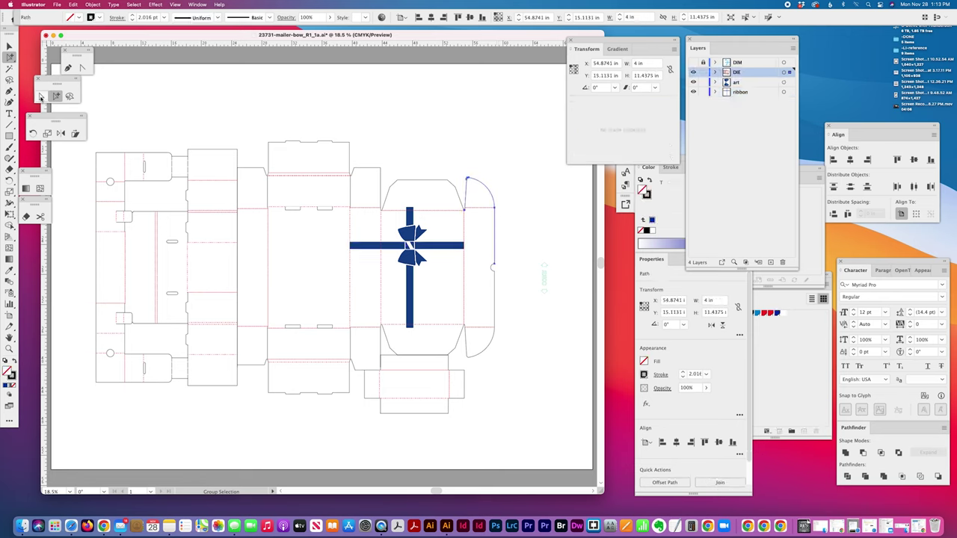
{"action": "key", "text": "v"}
{"action": "left_click", "coordinate": [471, 234]}
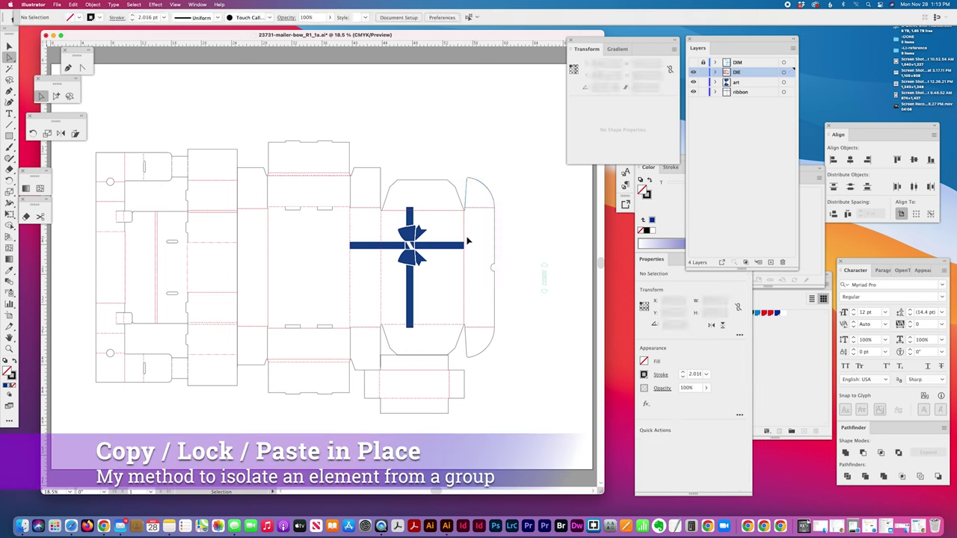
{"action": "key", "text": "a"}
{"action": "left_click", "coordinate": [493, 237]}
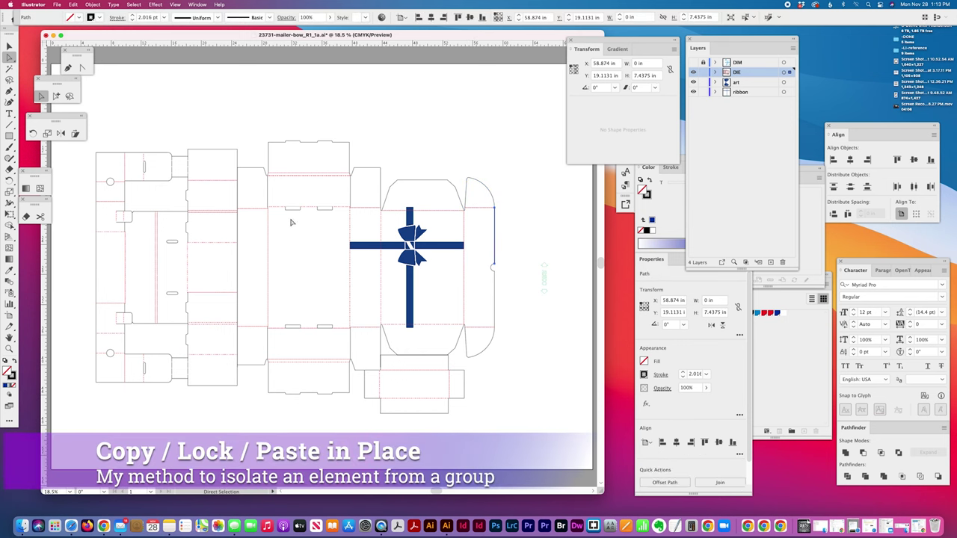
{"action": "left_click", "coordinate": [55, 96]}
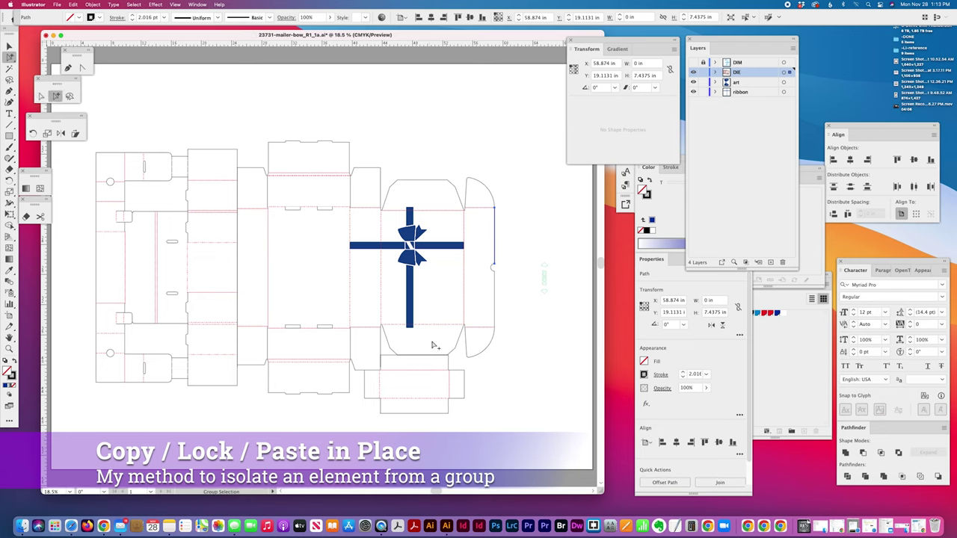
{"action": "left_click", "coordinate": [352, 222]}
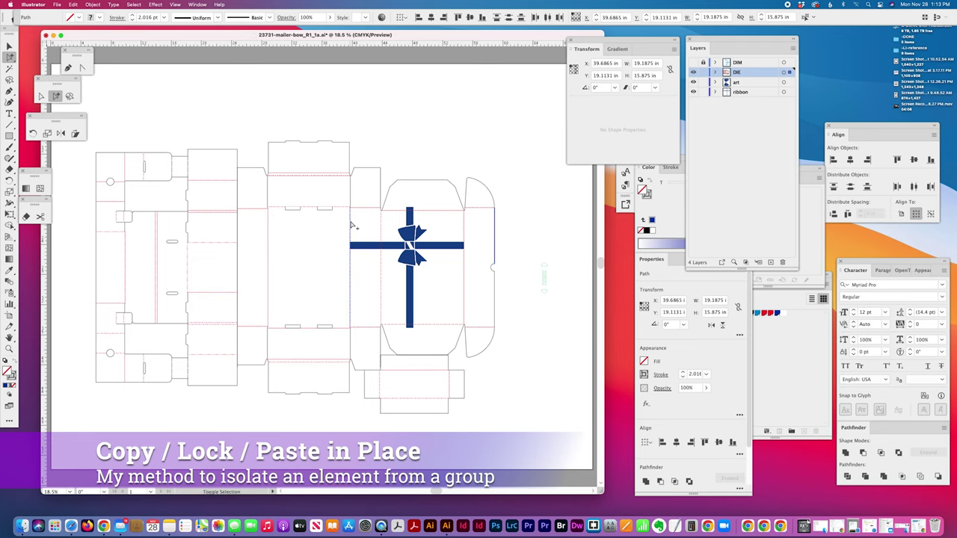
{"action": "left_click", "coordinate": [726, 17]}
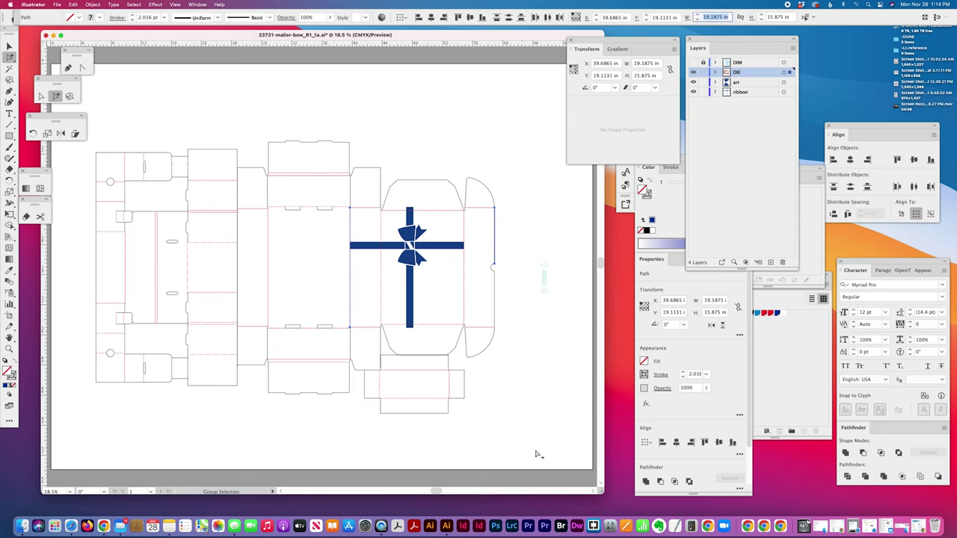
Set the horizontal ribbon's width to 19.1875 in and deselect it
{"action": "left_click", "coordinate": [442, 249]}
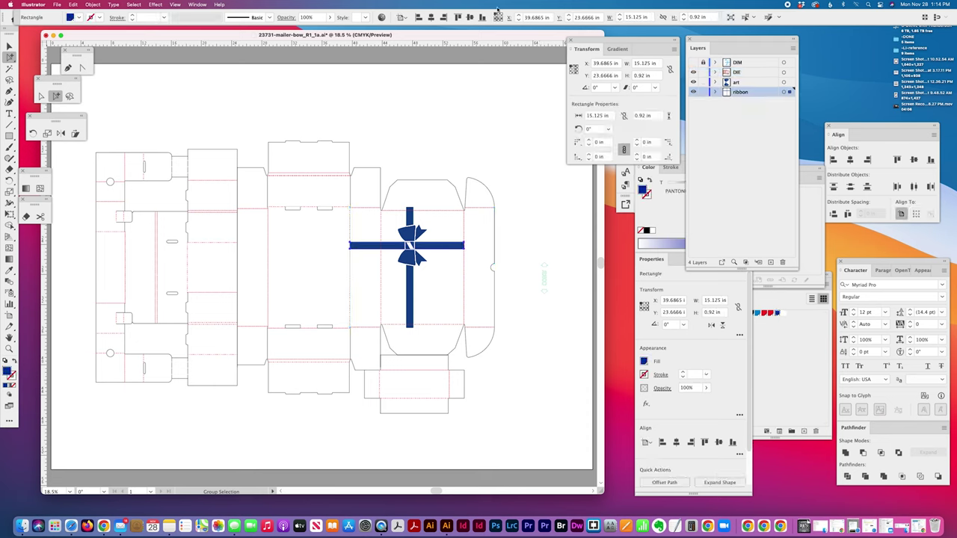
{"action": "left_click", "coordinate": [645, 16]}
{"action": "type", "text": "19.1875"}
{"action": "key", "text": "Tab"}
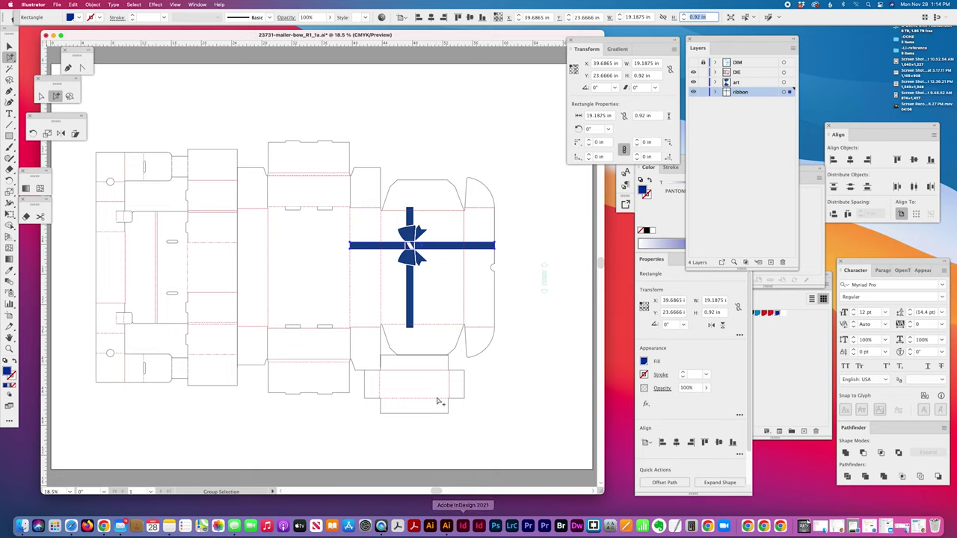
{"action": "left_click", "coordinate": [489, 418]}
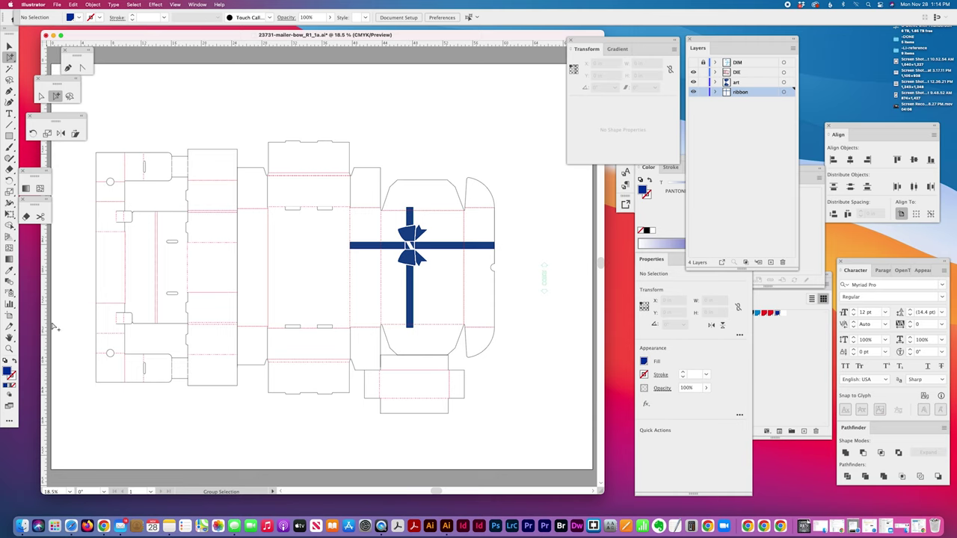
Zoom in, copy the vertical ribbon bar, lock the original and paste the copy in place
{"action": "left_click", "coordinate": [9, 349]}
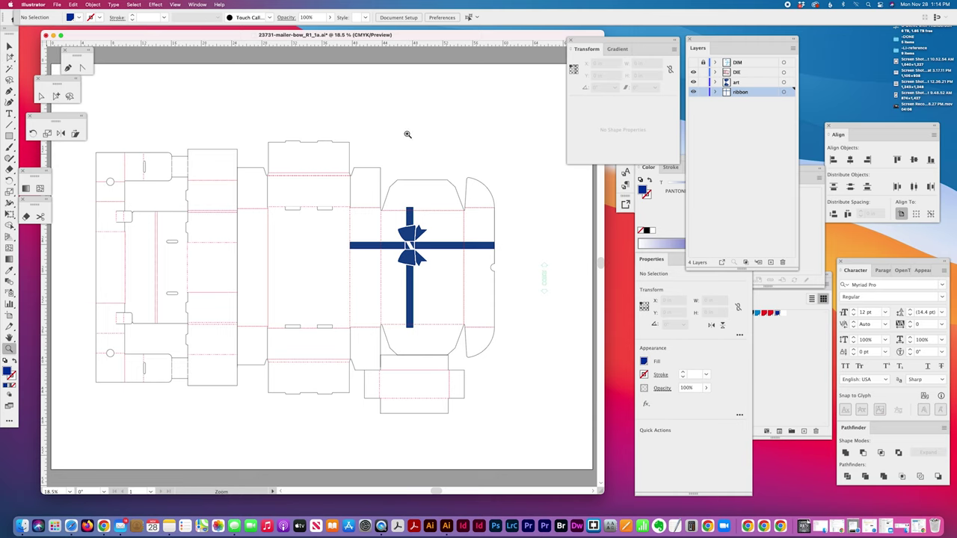
{"action": "left_click_drag", "start_coordinate": [400, 228], "coordinate": [541, 380]}
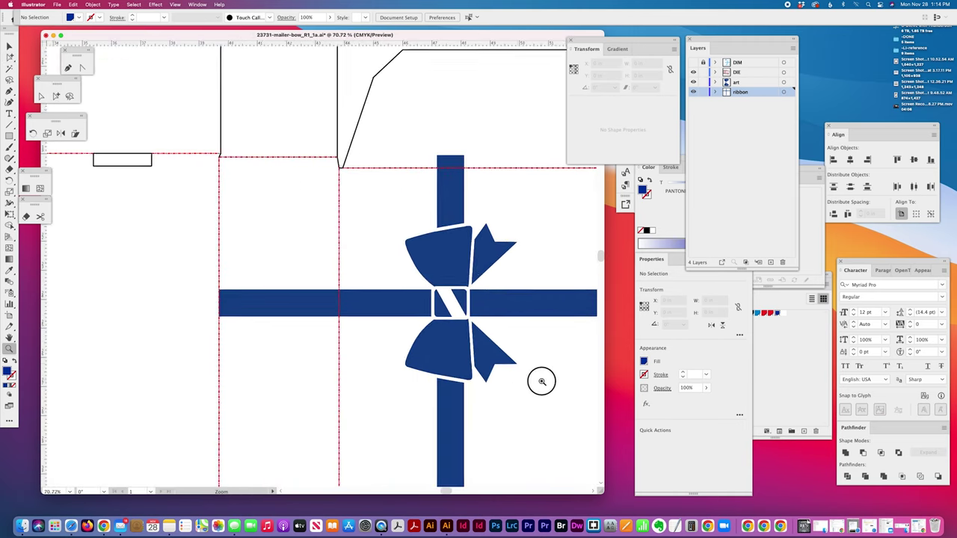
{"action": "left_click", "coordinate": [41, 96]}
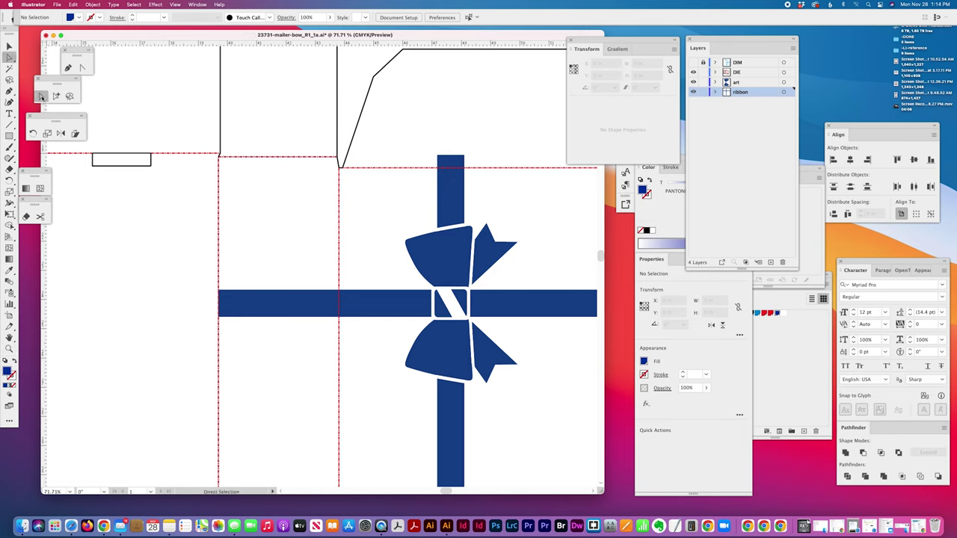
{"action": "left_click", "coordinate": [440, 185]}
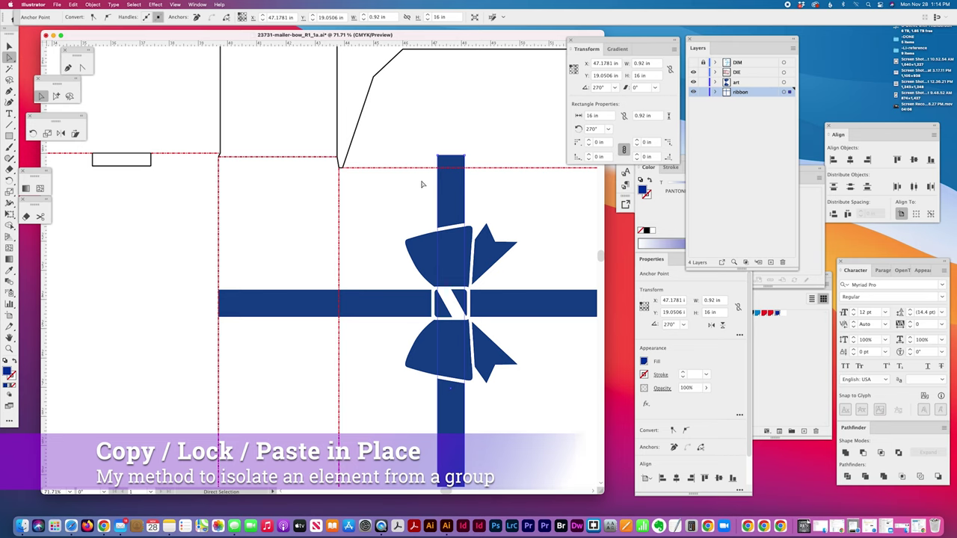
{"action": "key", "text": "super+c"}
{"action": "key", "text": "super+2"}
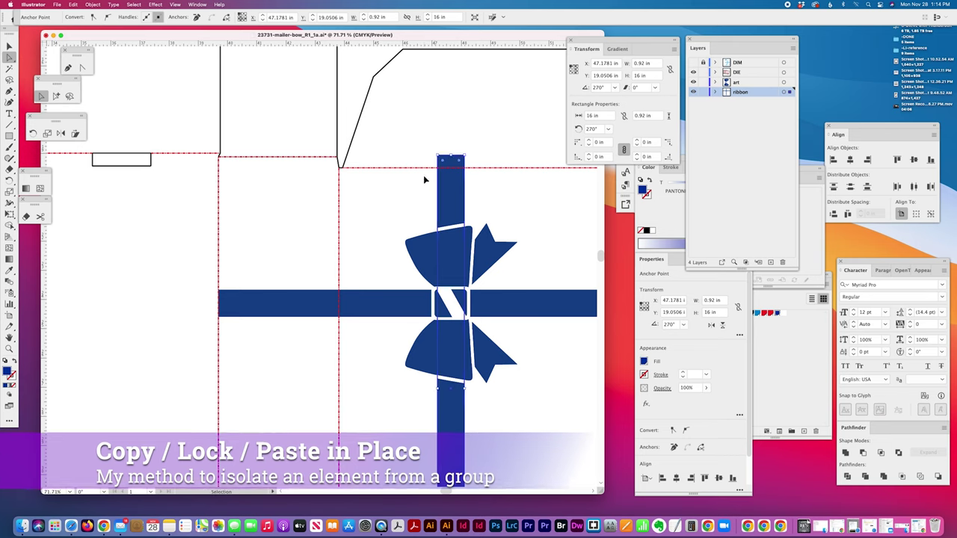
{"action": "key", "text": "shift+super+v"}
{"action": "left_click", "coordinate": [421, 174]}
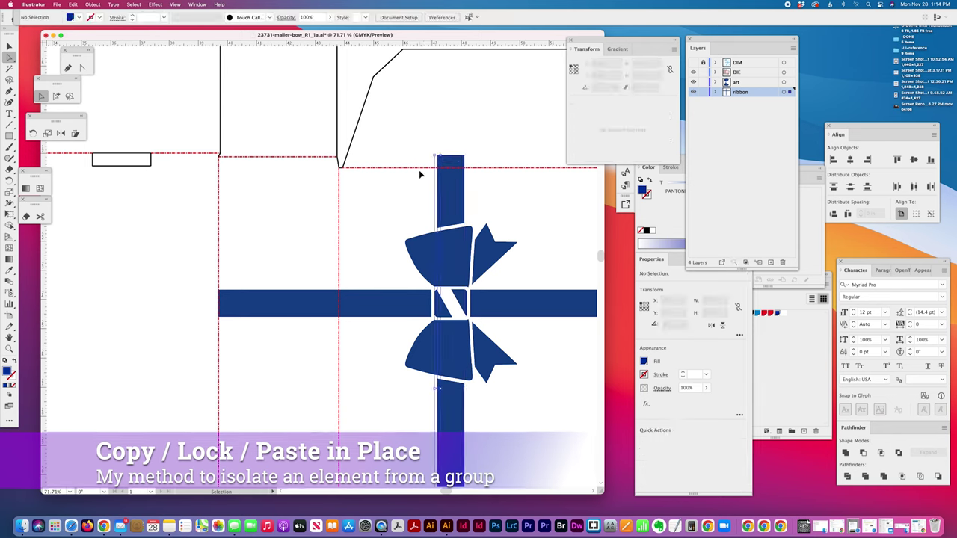
Read the dieline panel's 3.3666 in width, then fit the whole dieline in view
{"action": "left_click", "coordinate": [419, 170]}
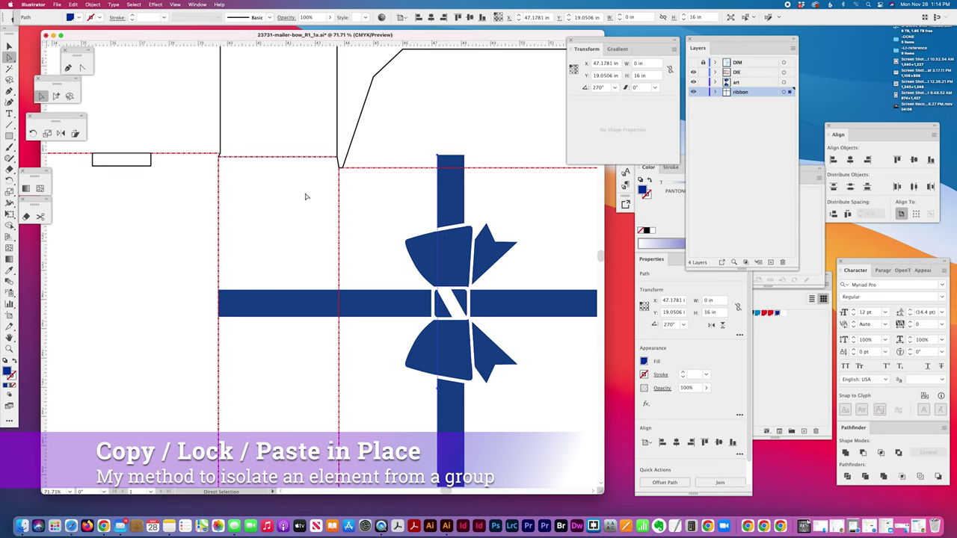
{"action": "key", "text": "alt"}
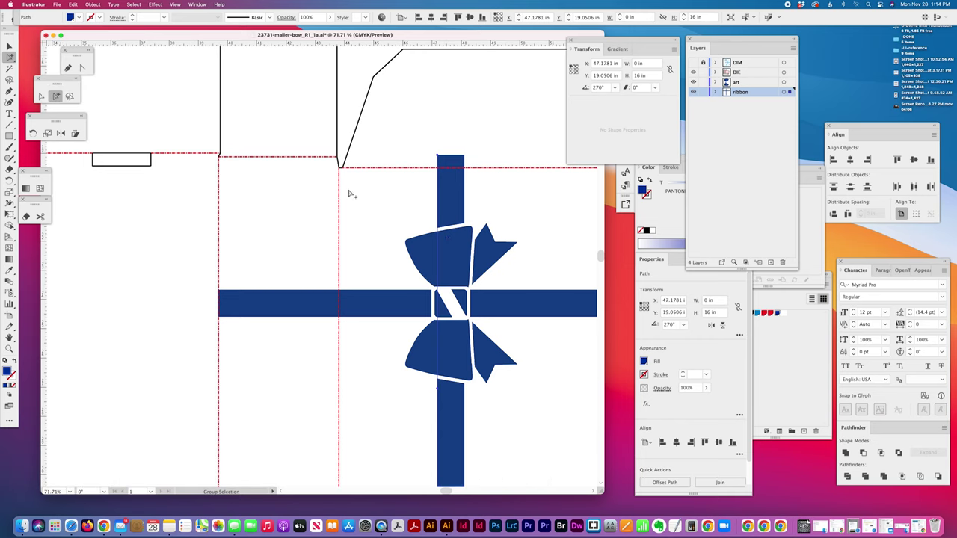
{"action": "left_click", "coordinate": [332, 192]}
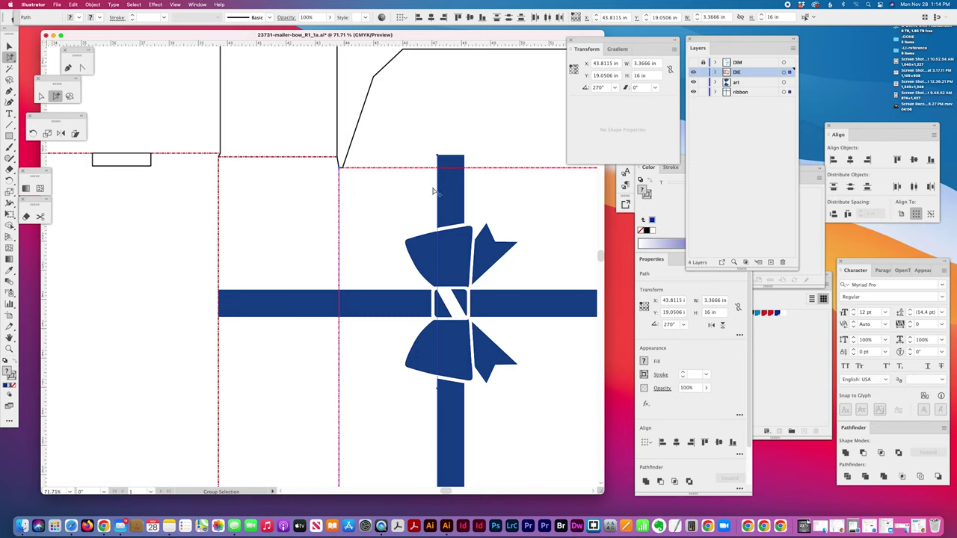
{"action": "left_click", "coordinate": [727, 16]}
{"action": "key", "text": "super"}
{"action": "left_click", "coordinate": [521, 146]}
{"action": "key", "text": "super+0"}
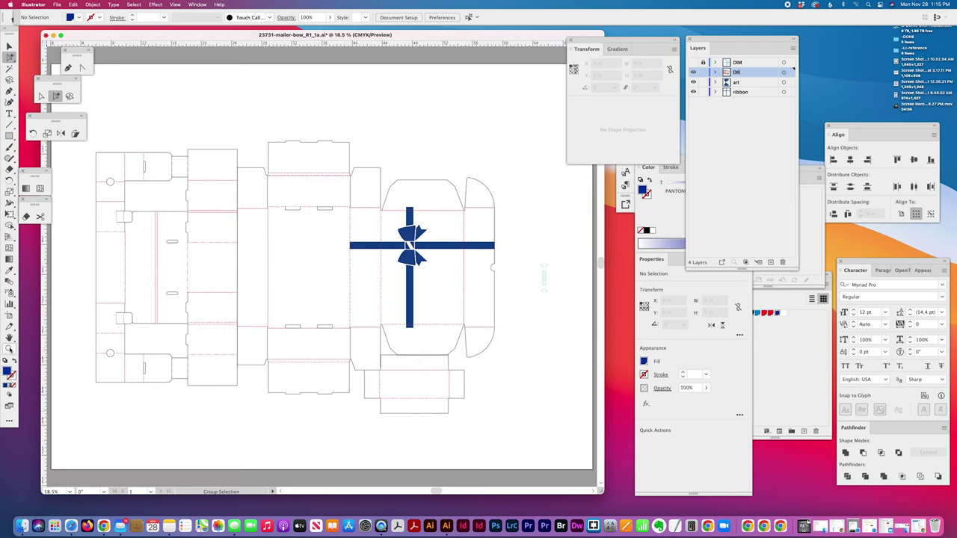
Zoom in closely on the bow and top panel edges, then start Calculator
{"action": "left_click", "coordinate": [9, 349]}
{"action": "left_click_drag", "start_coordinate": [419, 238], "coordinate": [479, 336]}
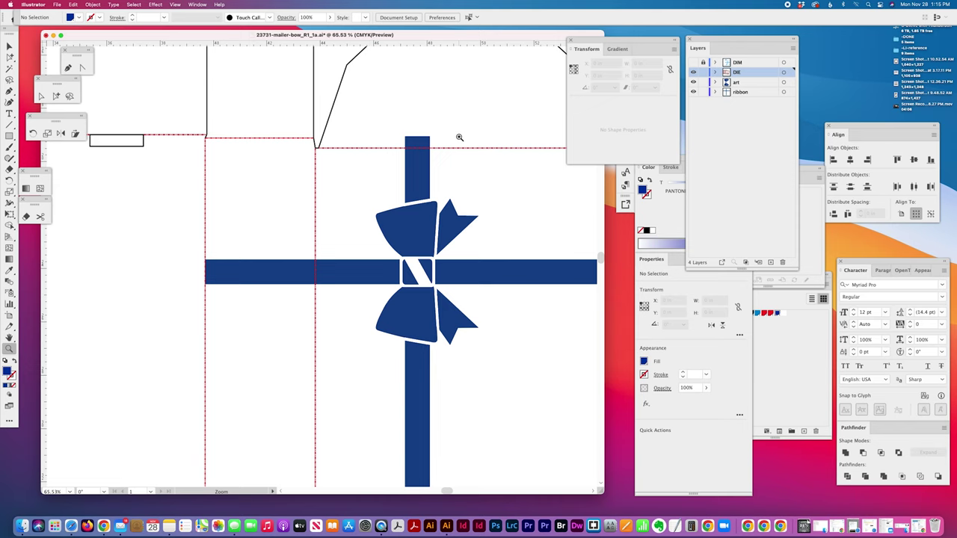
{"action": "key", "text": "super+0"}
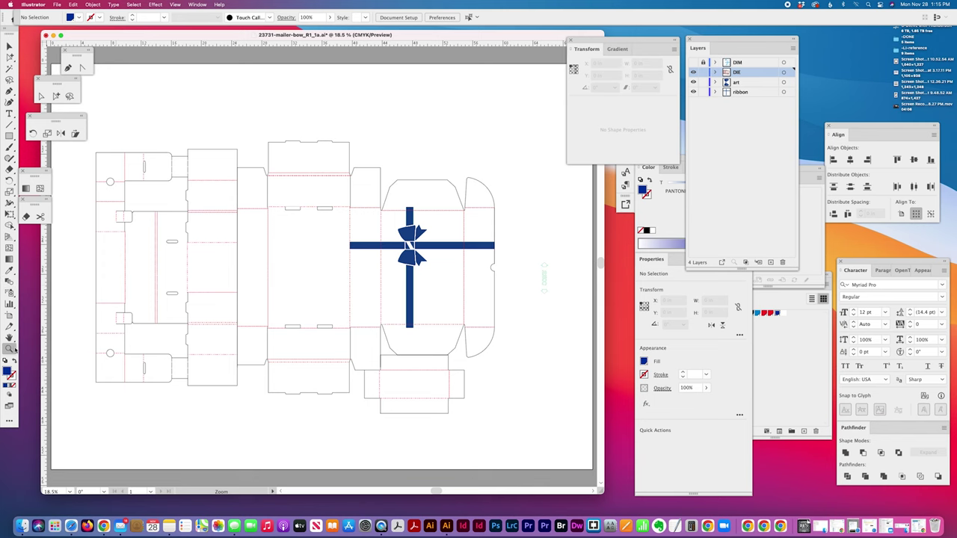
{"action": "left_click_drag", "start_coordinate": [407, 218], "coordinate": [515, 341]}
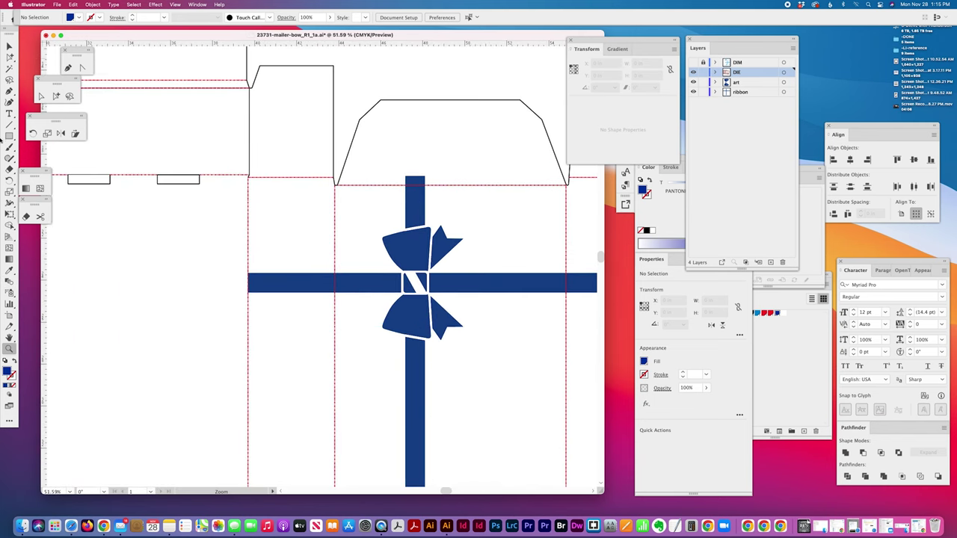
{"action": "left_click", "coordinate": [9, 46]}
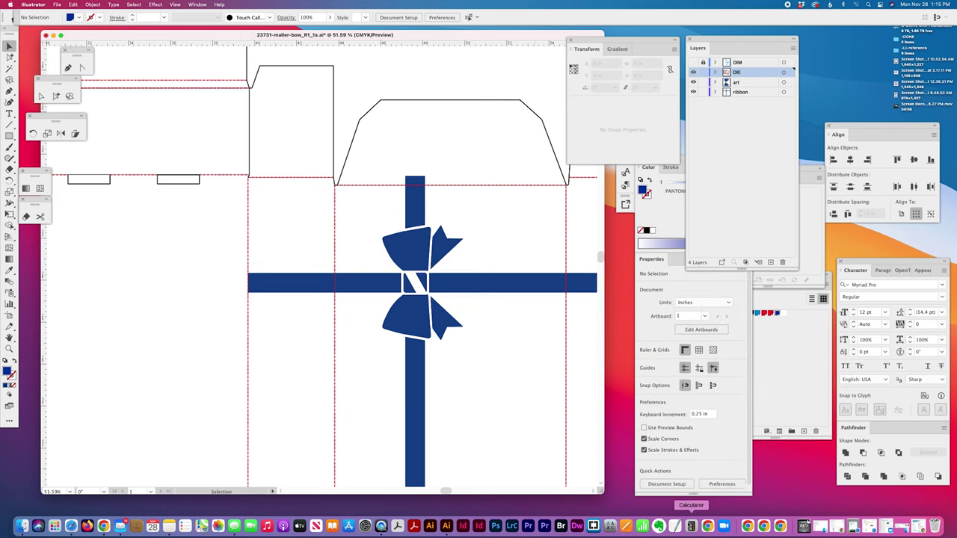
{"action": "left_click", "coordinate": [691, 526]}
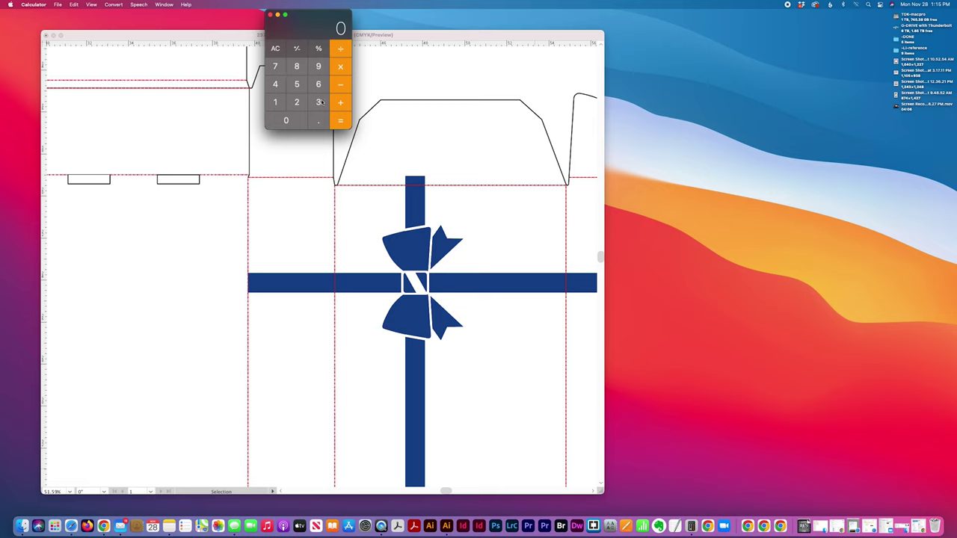
Enter 3.5 minus 3.3666 in Calculator
{"action": "left_click", "coordinate": [319, 102]}
{"action": "left_click", "coordinate": [318, 121]}
{"action": "left_click", "coordinate": [296, 84]}
{"action": "left_click", "coordinate": [340, 85]}
{"action": "type", "text": "3.3666"}
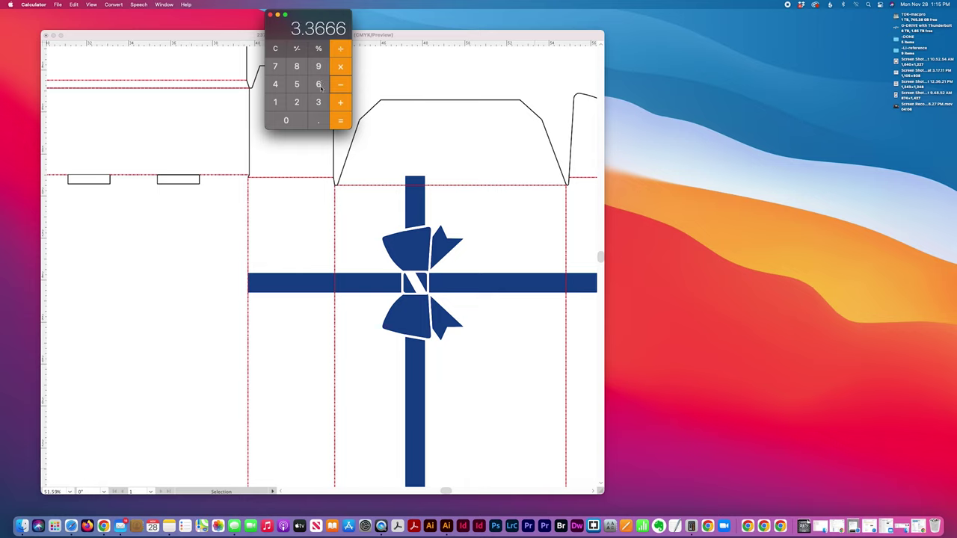
Get the 0.1334 result, move Calculator aside and fit the dieline in view
{"action": "left_click", "coordinate": [340, 120]}
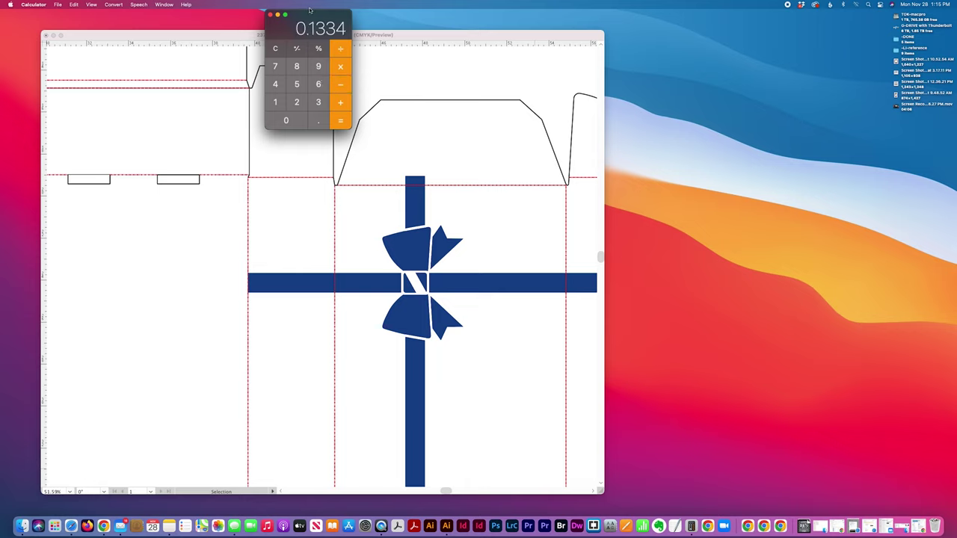
{"action": "left_click_drag", "start_coordinate": [310, 10], "coordinate": [692, 76]}
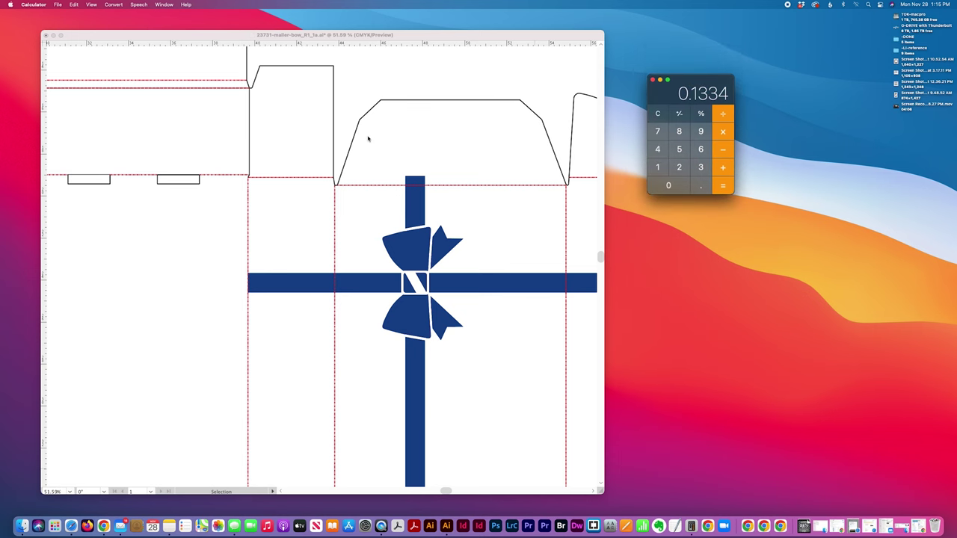
{"action": "left_click", "coordinate": [468, 216]}
{"action": "key", "text": "super+0"}
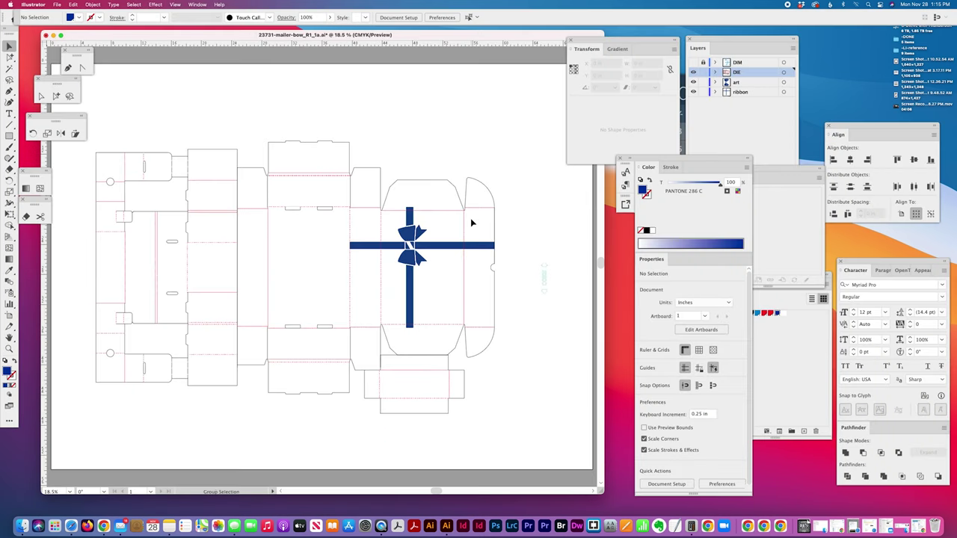
Unlock all the ribbon artwork and lock the DIE layer
{"action": "left_click", "coordinate": [56, 96]}
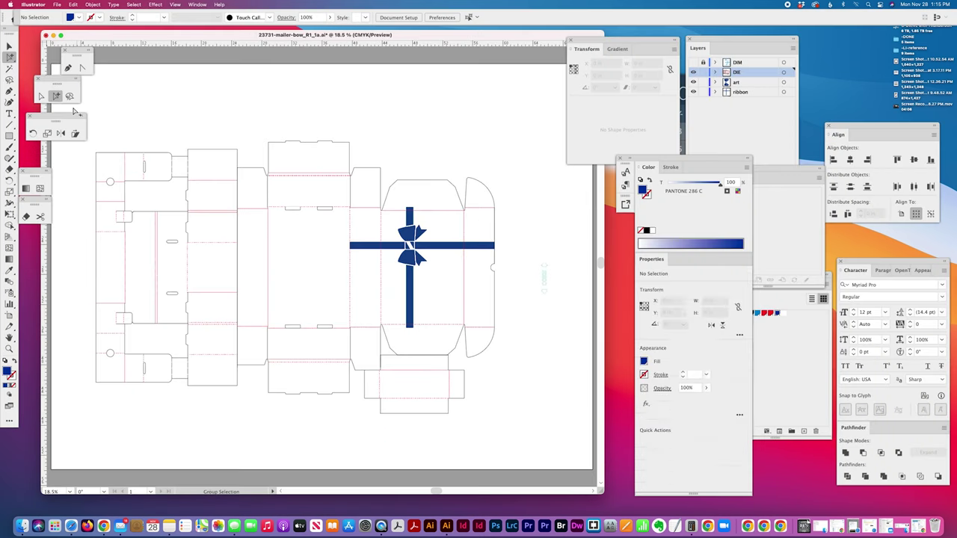
{"action": "left_click", "coordinate": [430, 259]}
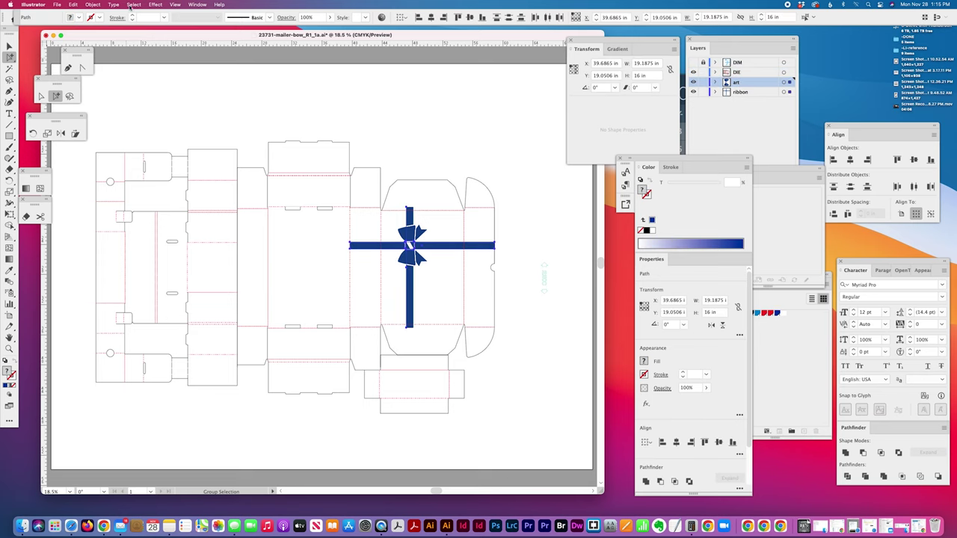
{"action": "left_click", "coordinate": [74, 6]}
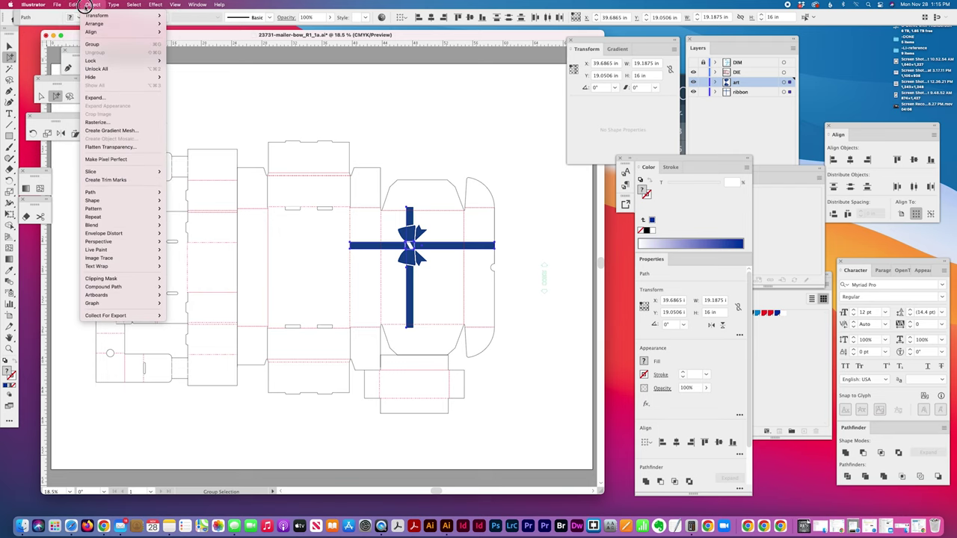
{"action": "left_click", "coordinate": [91, 69]}
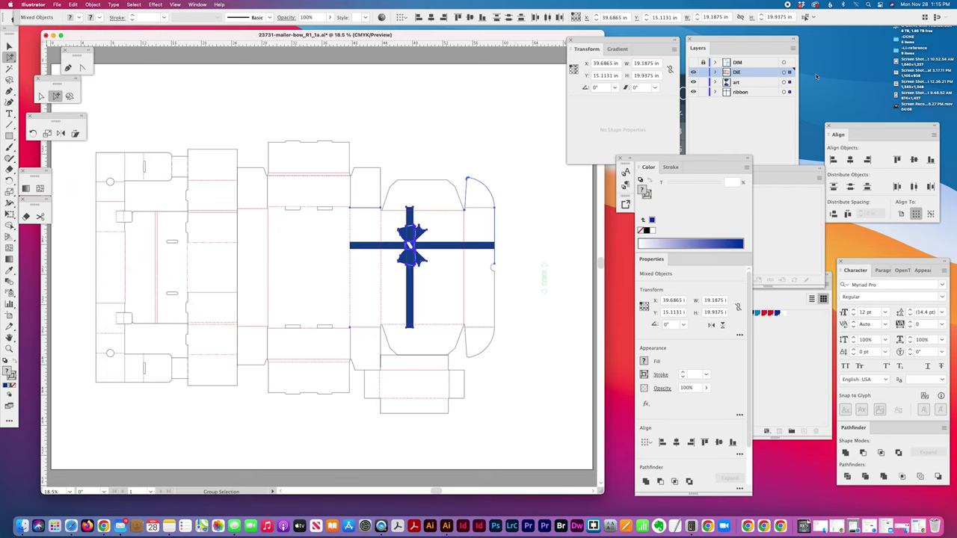
{"action": "left_click", "coordinate": [703, 72]}
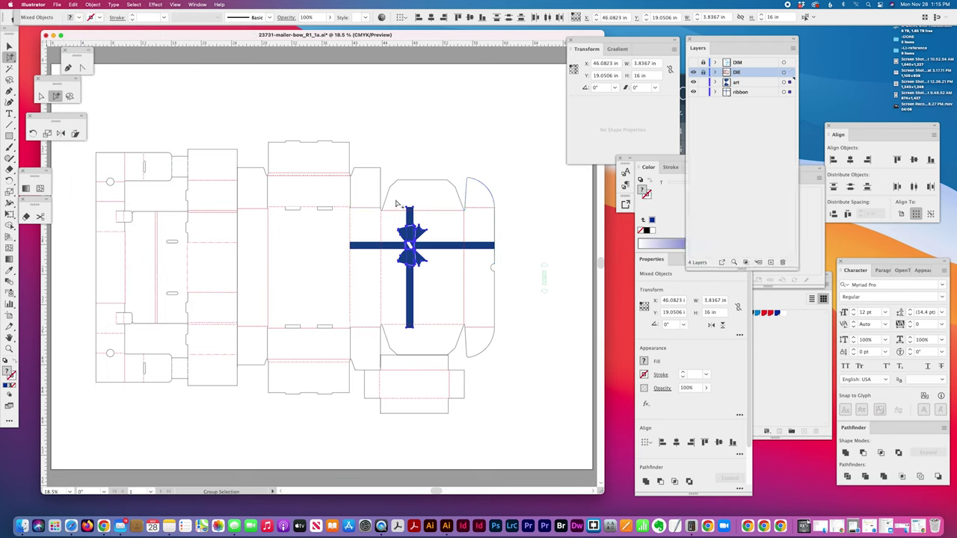
{"action": "left_click_drag", "start_coordinate": [412, 256], "coordinate": [439, 333]}
Select just the bow and start entering the .1334 keyboard increment in Preferences
{"action": "mouse_move", "coordinate": [652, 39]}
{"action": "left_mouse_down"}
{"action": "mouse_move", "coordinate": [675, 202]}
{"action": "mouse_move", "coordinate": [681, 167]}
{"action": "left_mouse_up"}
{"action": "mouse_move", "coordinate": [738, 40]}
{"action": "left_mouse_down"}
{"action": "mouse_move", "coordinate": [806, 45]}
{"action": "mouse_move", "coordinate": [792, 45]}
{"action": "left_mouse_up"}
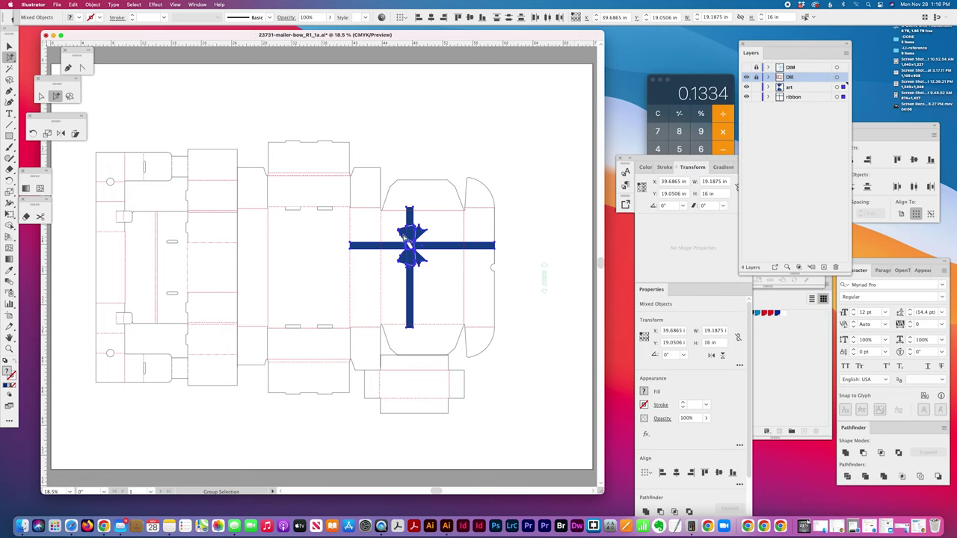
{"action": "left_click", "coordinate": [398, 241]}
{"action": "key", "text": "super+k"}
{"action": "type", "text": ".1334"}
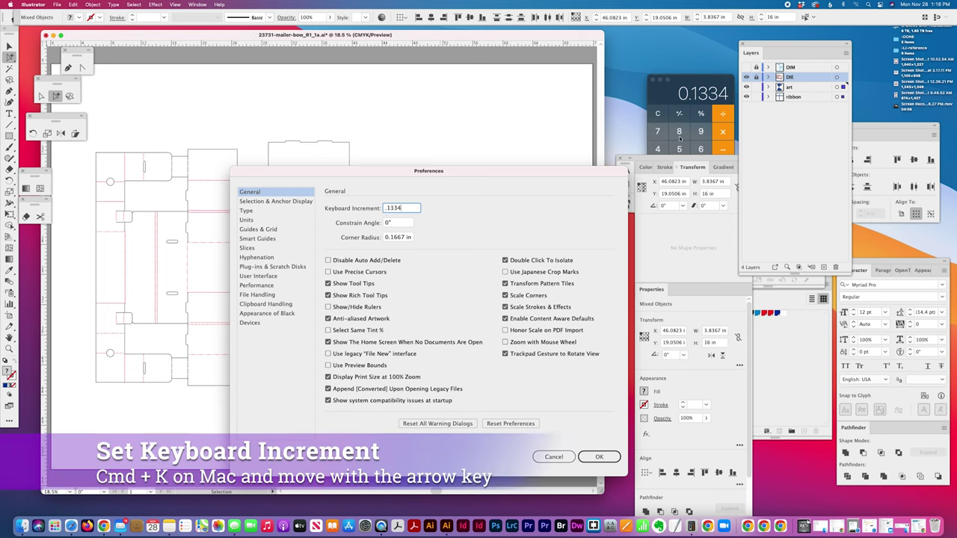
Nudge the bow and vertical ribbon 0.1334 in right to X 46.2157 in, then zoom in on the bow
{"action": "left_click", "coordinate": [599, 456]}
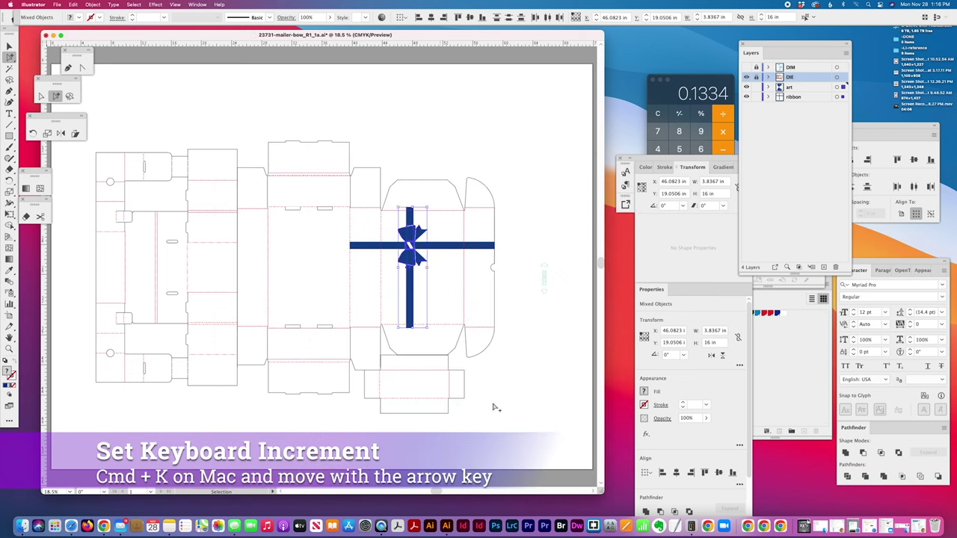
{"action": "key", "text": "Right"}
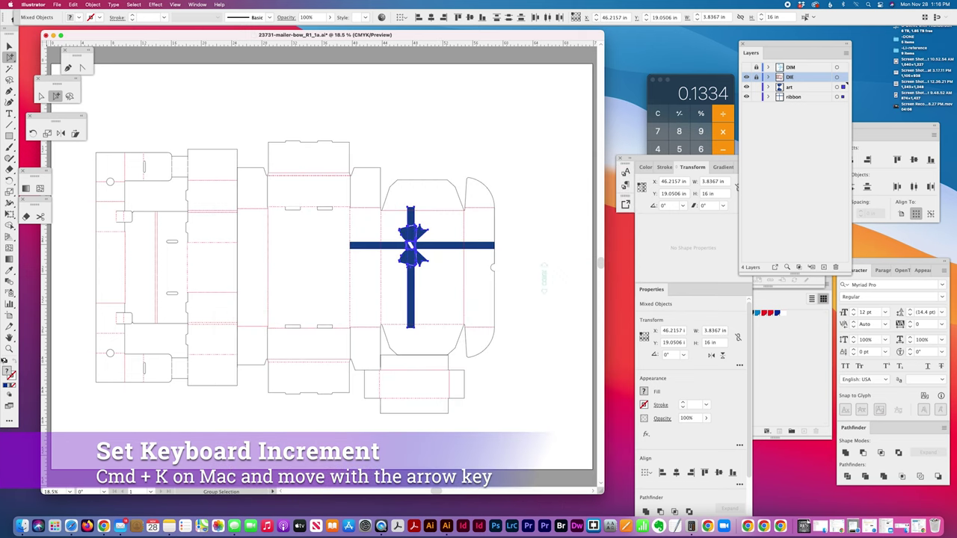
{"action": "left_click", "coordinate": [8, 349]}
{"action": "left_click_drag", "start_coordinate": [397, 229], "coordinate": [272, 239]}
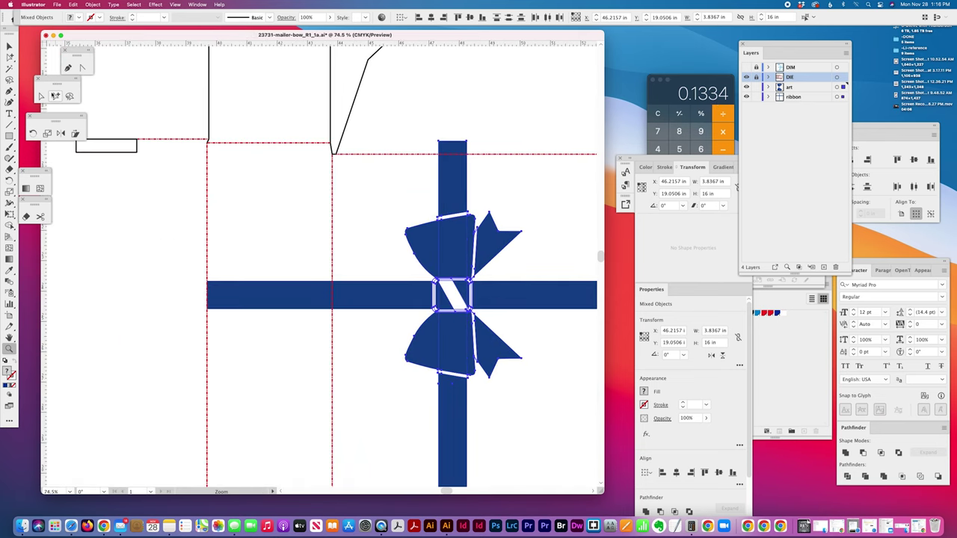
Select the ribbon's edge path and the die line to compare them, then zoom out to the whole dieline
{"action": "left_click", "coordinate": [56, 96]}
{"action": "left_click", "coordinate": [406, 119]}
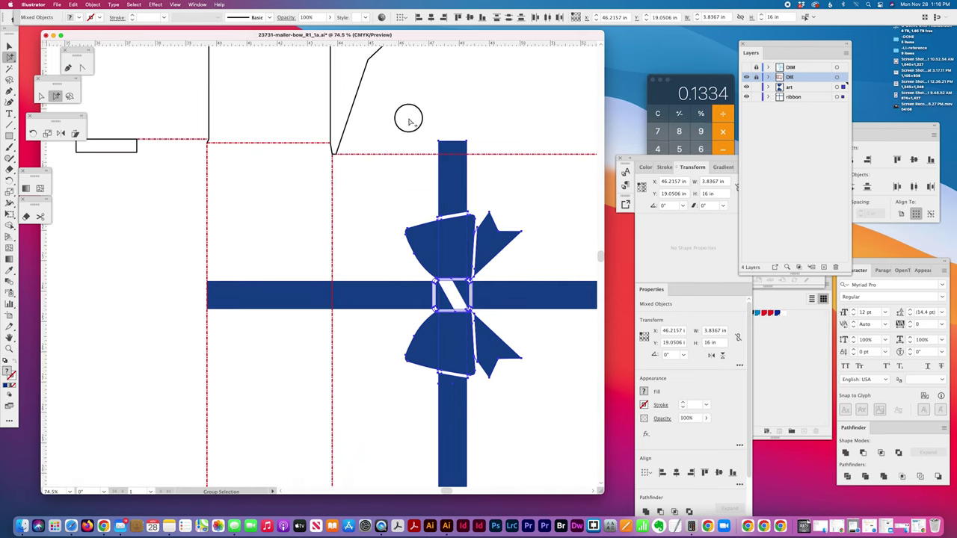
{"action": "left_click", "coordinate": [438, 177]}
{"action": "left_click", "coordinate": [441, 182]}
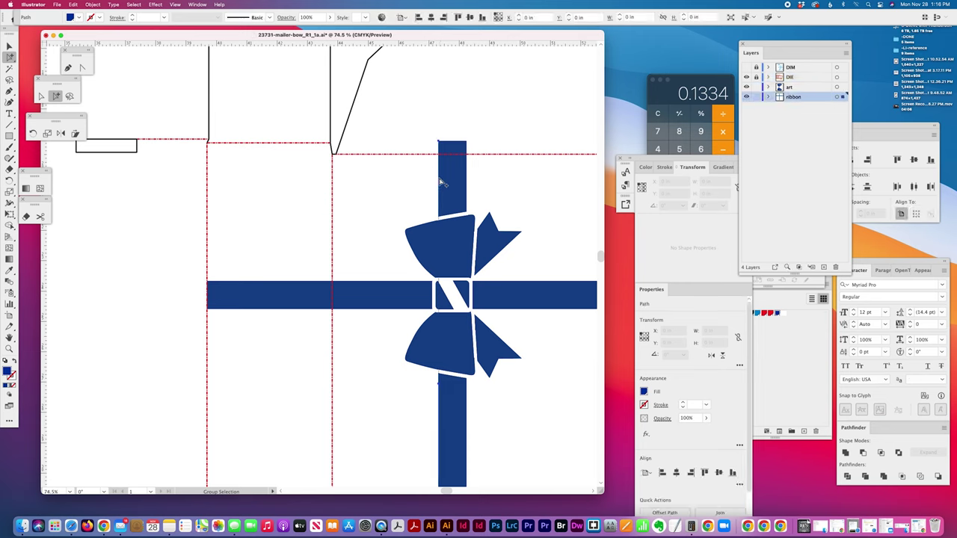
{"action": "left_click", "coordinate": [337, 184], "text": "shift"}
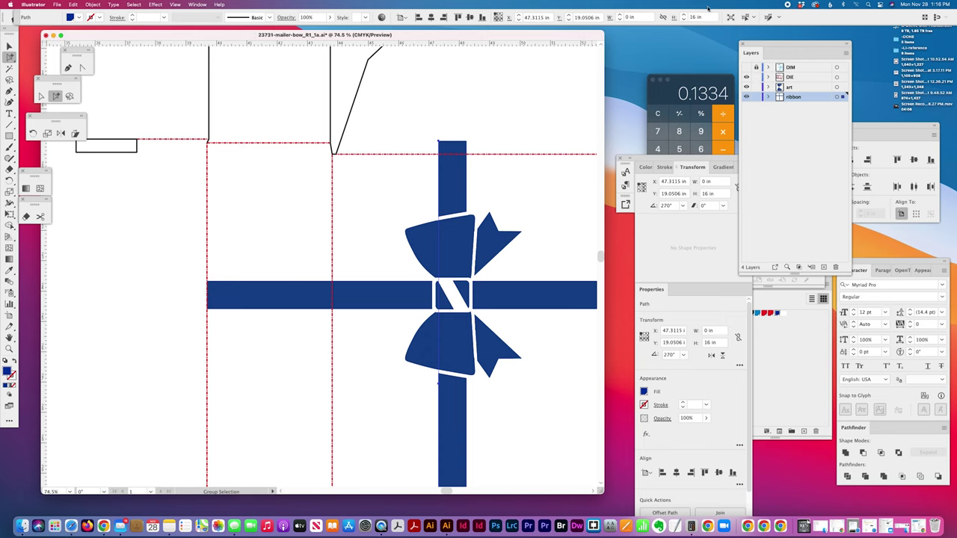
{"action": "left_click", "coordinate": [348, 204], "text": "shift"}
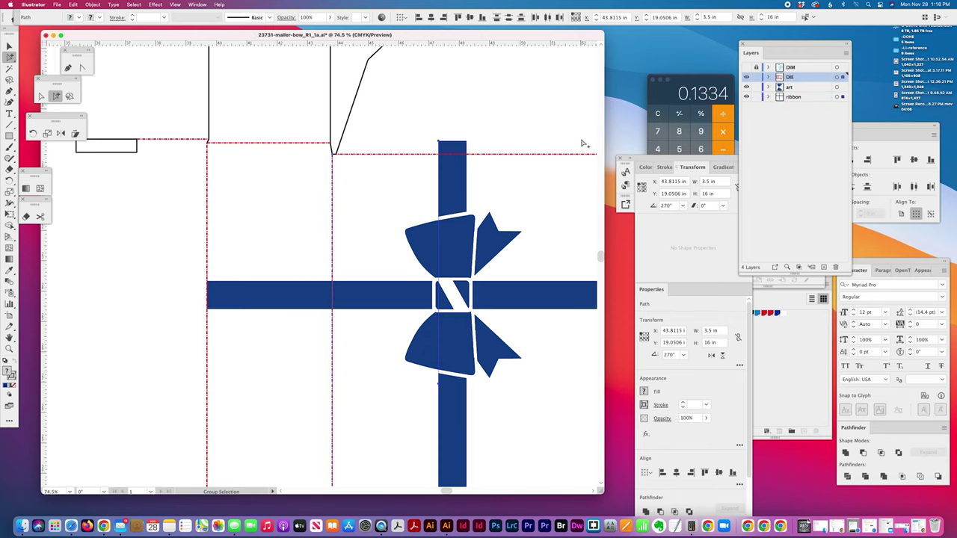
{"action": "key", "text": "super+0"}
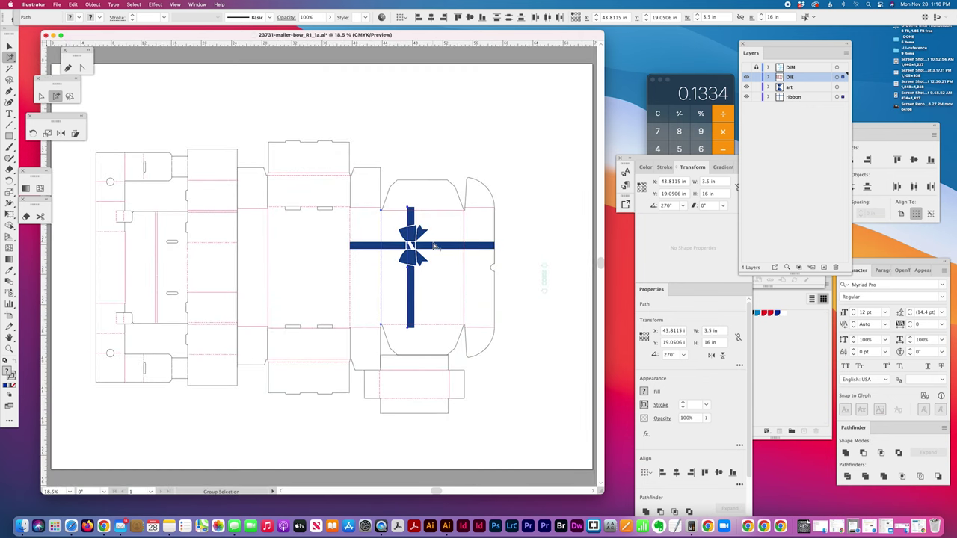
Duplicate the vertical blue ribbon into the panel left of the bow panel
{"action": "key", "text": "v"}
{"action": "left_click", "coordinate": [401, 159]}
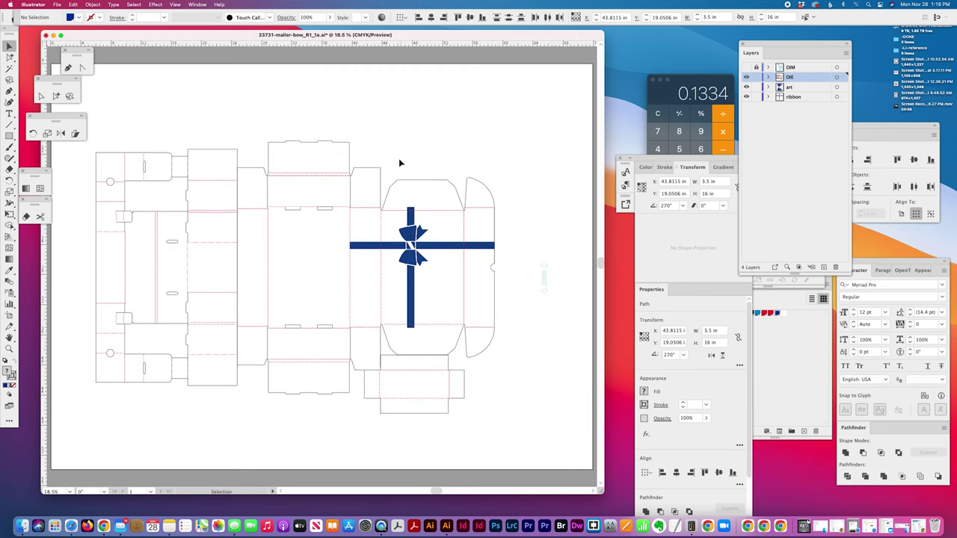
{"action": "left_click", "coordinate": [415, 213]}
{"action": "left_click", "coordinate": [414, 218]}
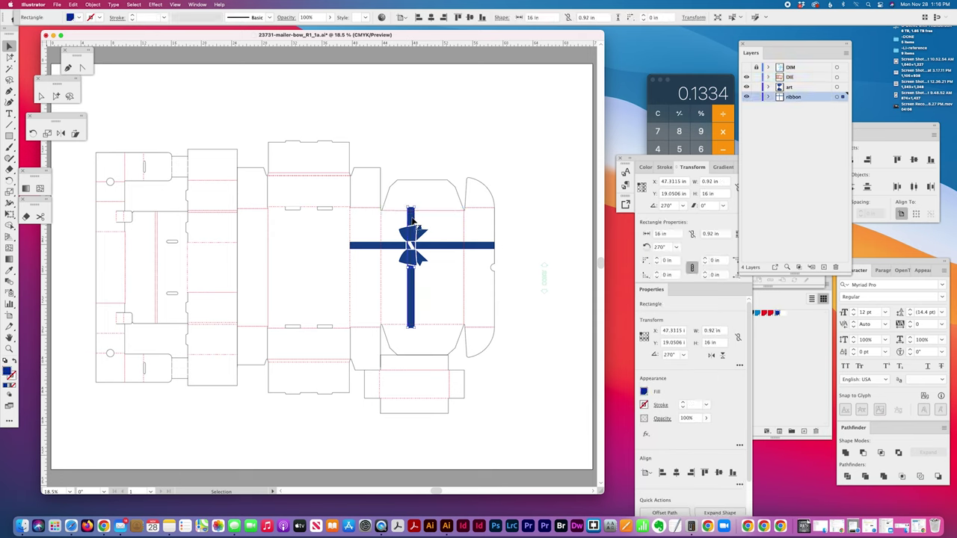
{"action": "left_click_drag", "start_coordinate": [412, 218], "coordinate": [323, 218]}
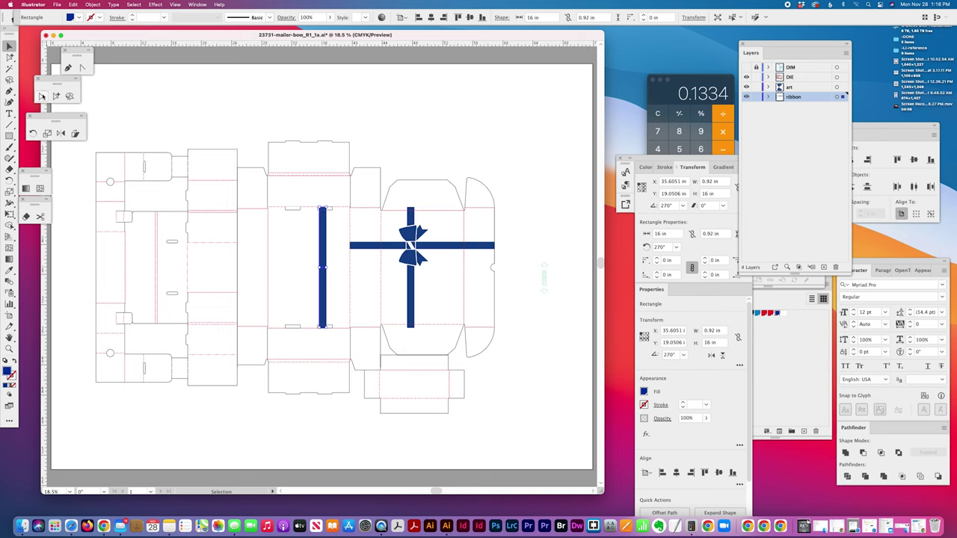
Align the ribbon copy's edge to the panel's die line
{"action": "left_click", "coordinate": [55, 96]}
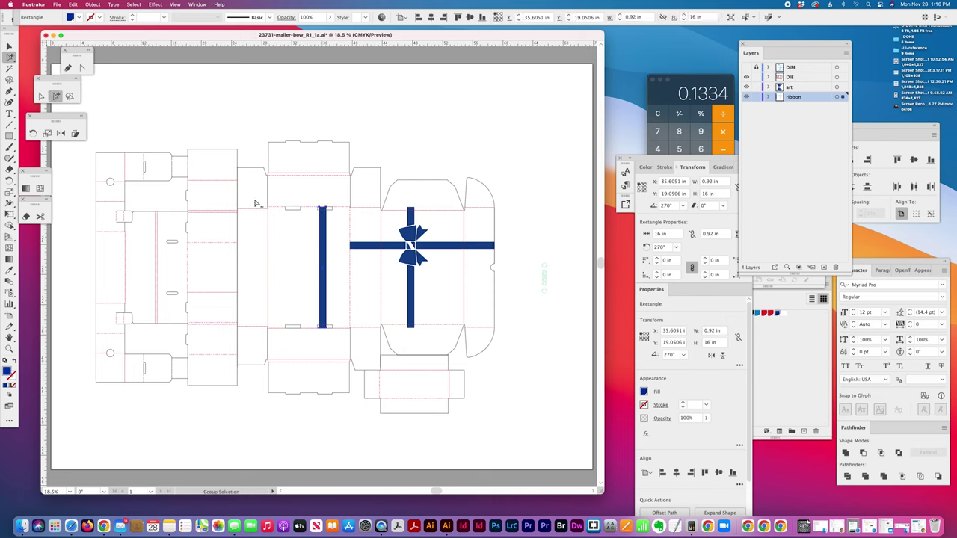
{"action": "left_click", "coordinate": [349, 219]}
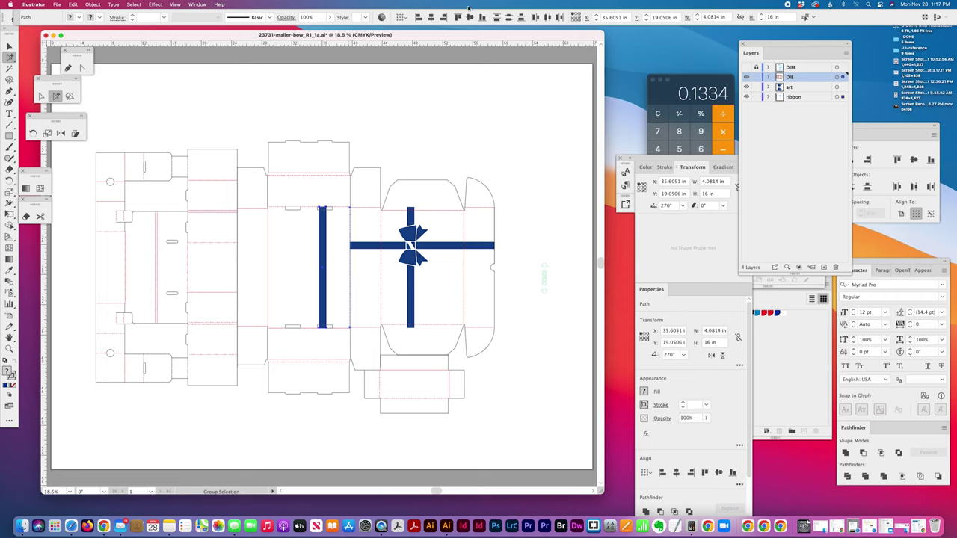
{"action": "left_click", "coordinate": [442, 17]}
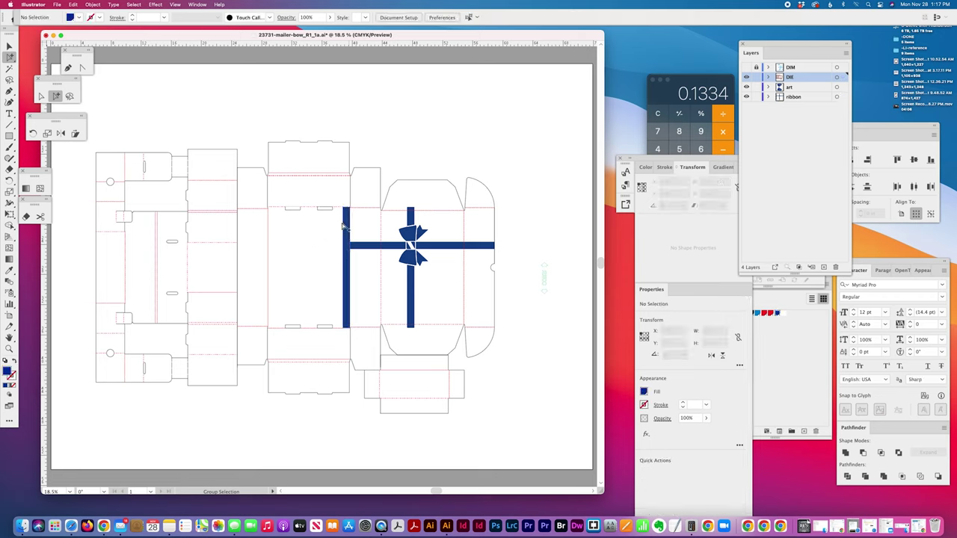
Change the keyboard increment and nudge the ribbon copy 3.5 in left to X 35.2666 in
{"action": "left_click", "coordinate": [345, 227]}
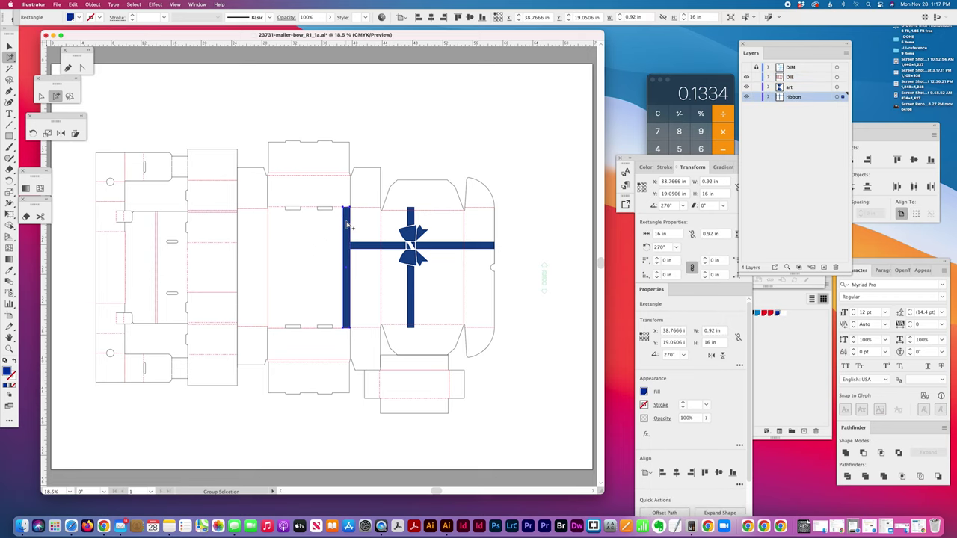
{"action": "key", "text": "super+k"}
{"action": "type", "text": "1"}
{"action": "key", "text": "Return"}
{"action": "key", "text": "Left"}
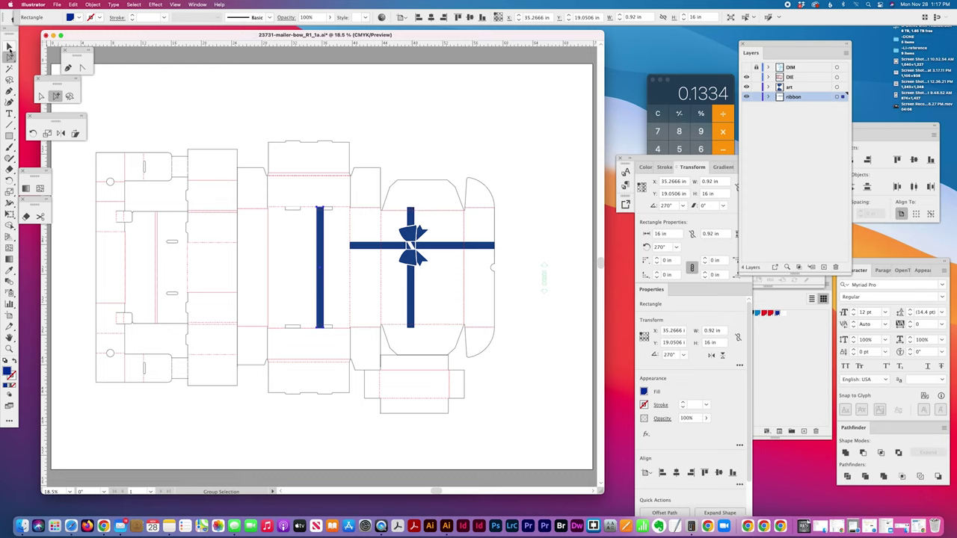
Move the side ribbon strip straight up onto the upper flap
{"action": "left_click", "coordinate": [9, 46]}
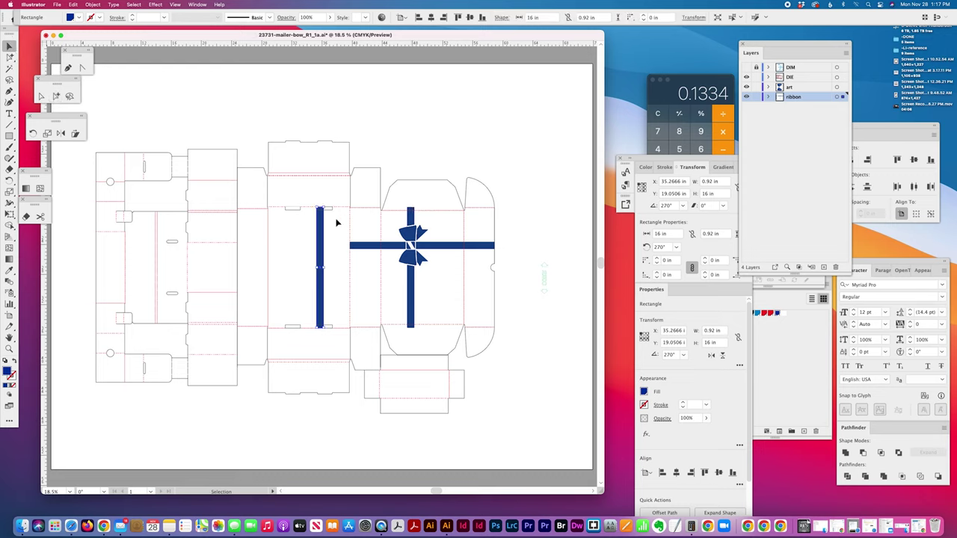
{"action": "left_click_drag", "start_coordinate": [325, 246], "coordinate": [324, 118]}
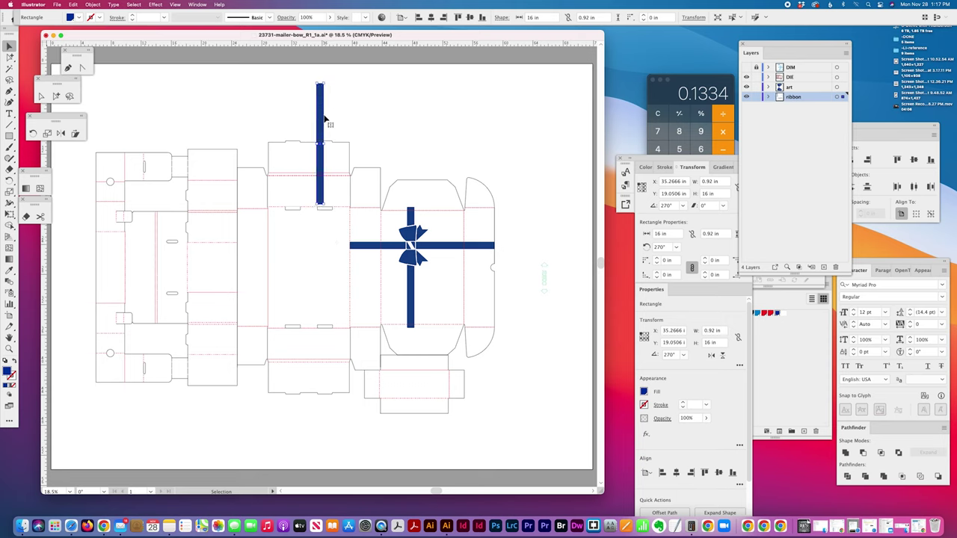
{"action": "left_click", "coordinate": [56, 95]}
{"action": "left_click", "coordinate": [306, 209]}
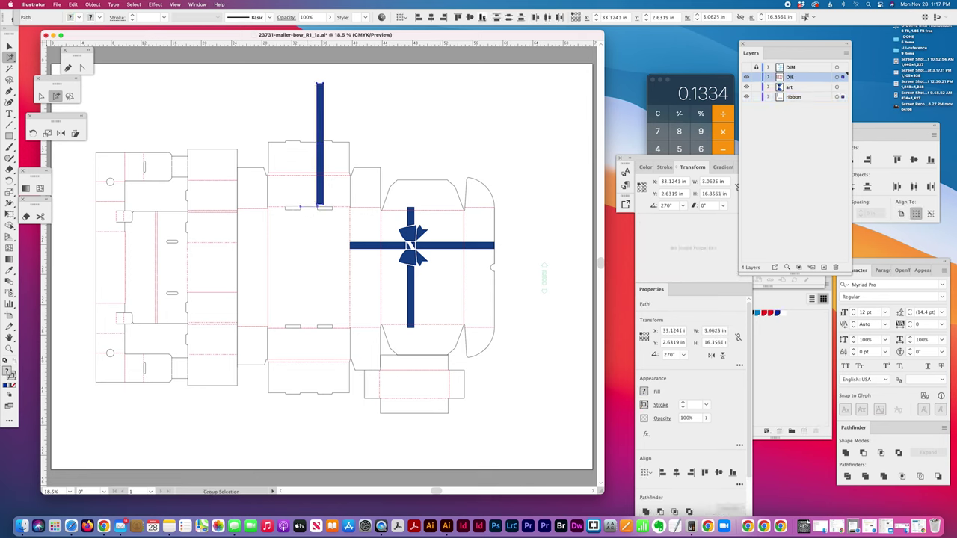
{"action": "left_click", "coordinate": [327, 128]}
Copy the ribbon onto the lower flap and align its top to the fold line
{"action": "left_click_drag", "start_coordinate": [320, 124], "coordinate": [313, 371]}
{"action": "left_click", "coordinate": [311, 330]}
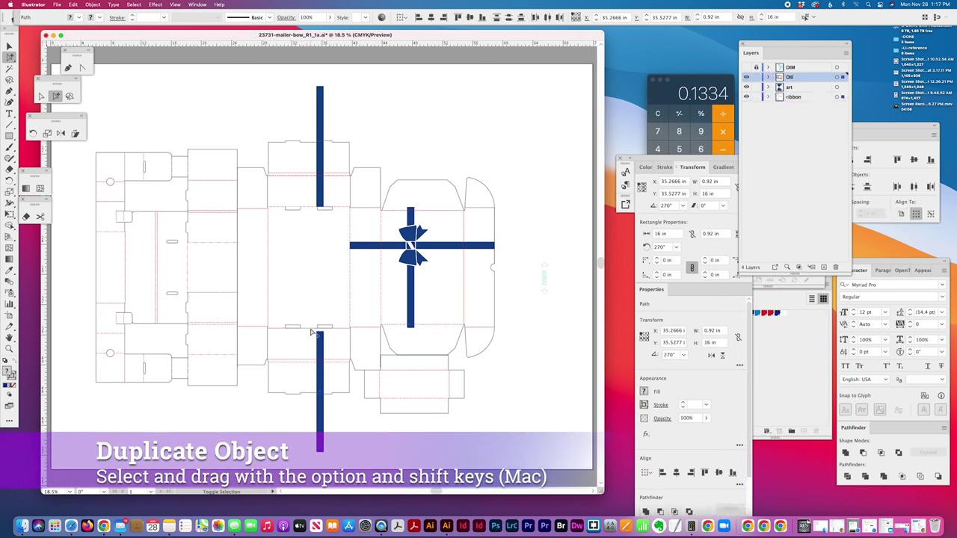
{"action": "left_click", "coordinate": [460, 17]}
{"action": "left_click", "coordinate": [377, 140]}
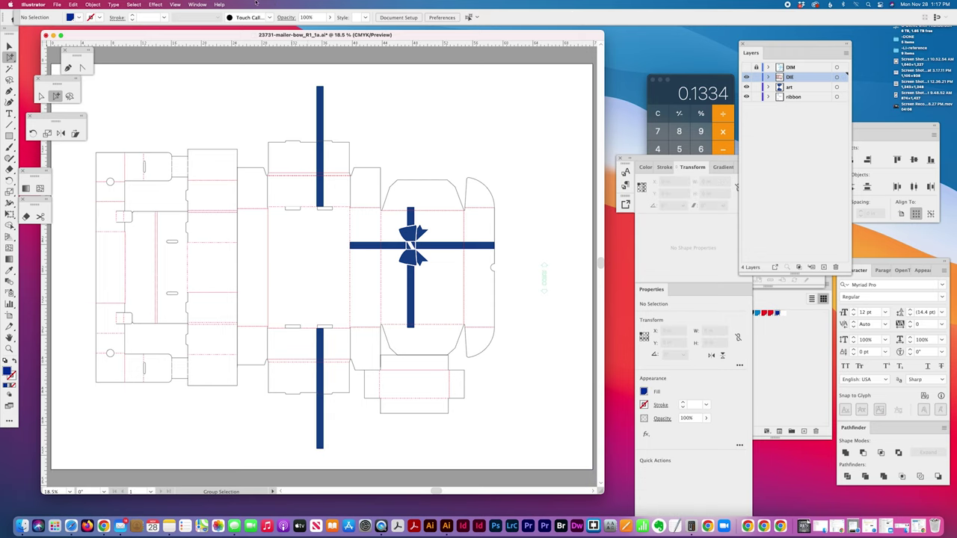
Select the upper ribbon's top end and review the Align options without changing them
{"action": "left_click", "coordinate": [41, 96]}
{"action": "left_click", "coordinate": [318, 87]}
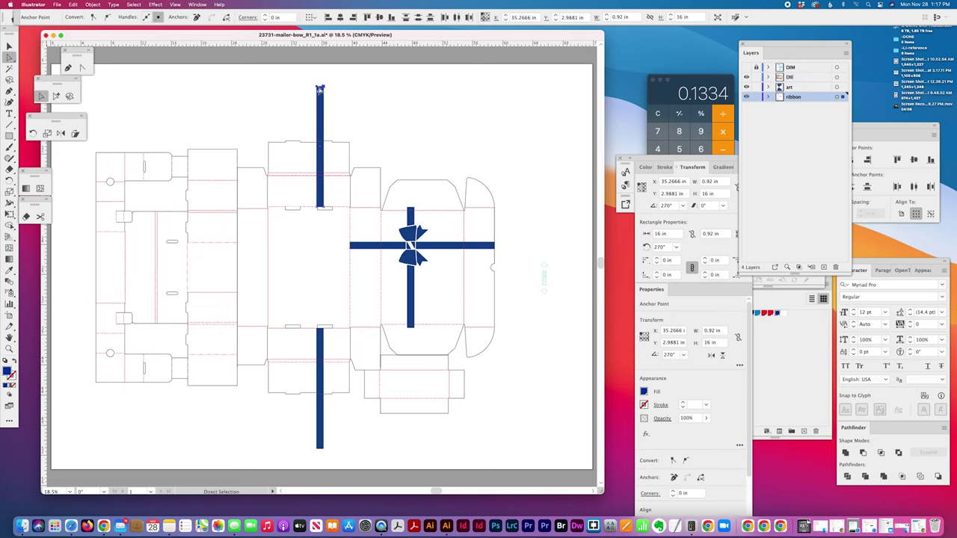
{"action": "left_click", "coordinate": [55, 96]}
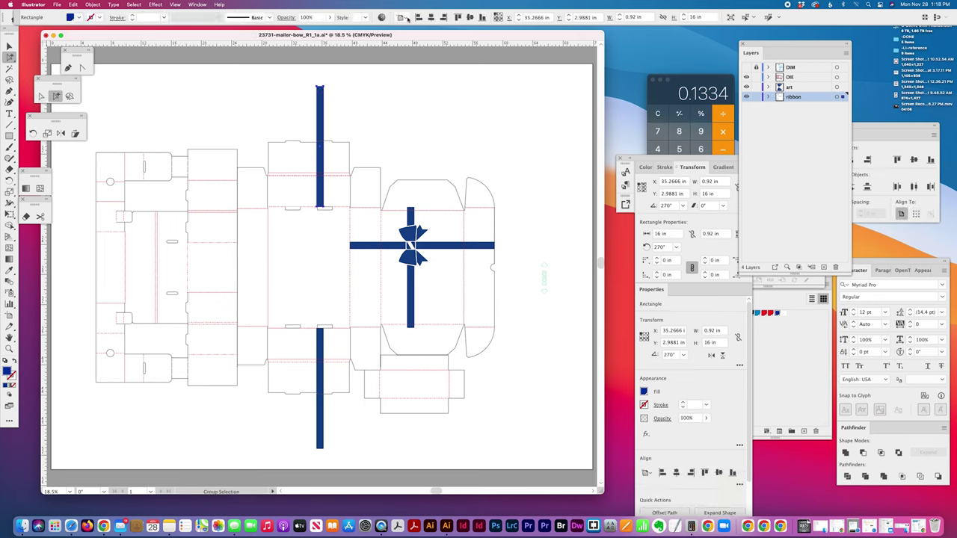
{"action": "left_click", "coordinate": [402, 16]}
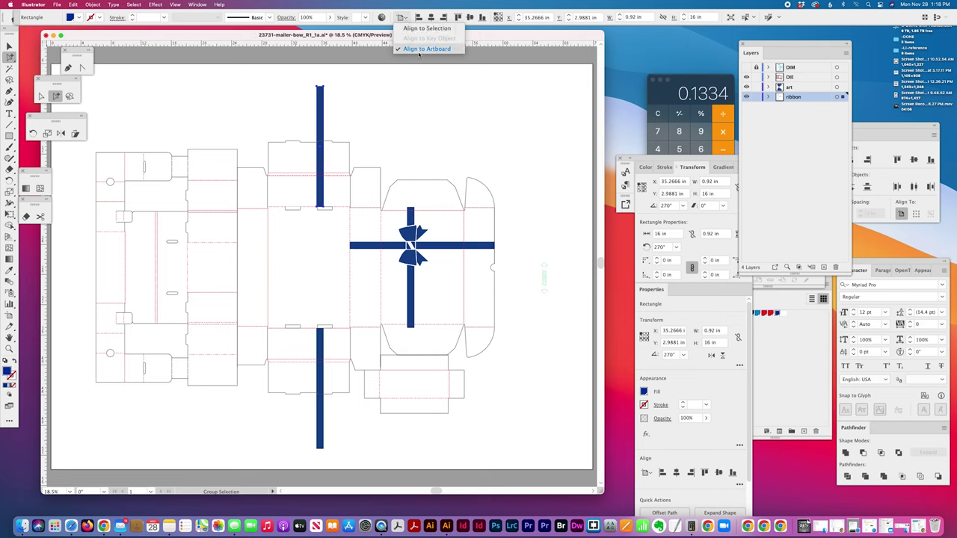
{"action": "left_click", "coordinate": [496, 90]}
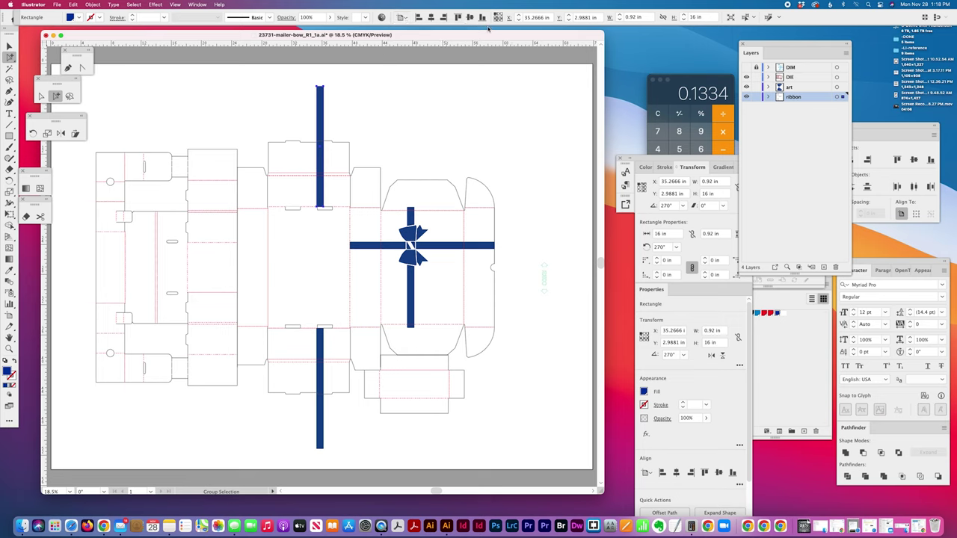
Shorten the upper ribbon to 10 in height, anchored at its bottom edge
{"action": "left_click", "coordinate": [703, 17]}
{"action": "left_click", "coordinate": [496, 18]}
{"action": "left_click", "coordinate": [701, 17]}
{"action": "type", "text": "14"}
{"action": "key", "text": "Return"}
{"action": "left_click", "coordinate": [706, 17]}
{"action": "type", "text": "12"}
{"action": "key", "text": "Return"}
{"action": "type", "text": "10"}
{"action": "key", "text": "Return"}
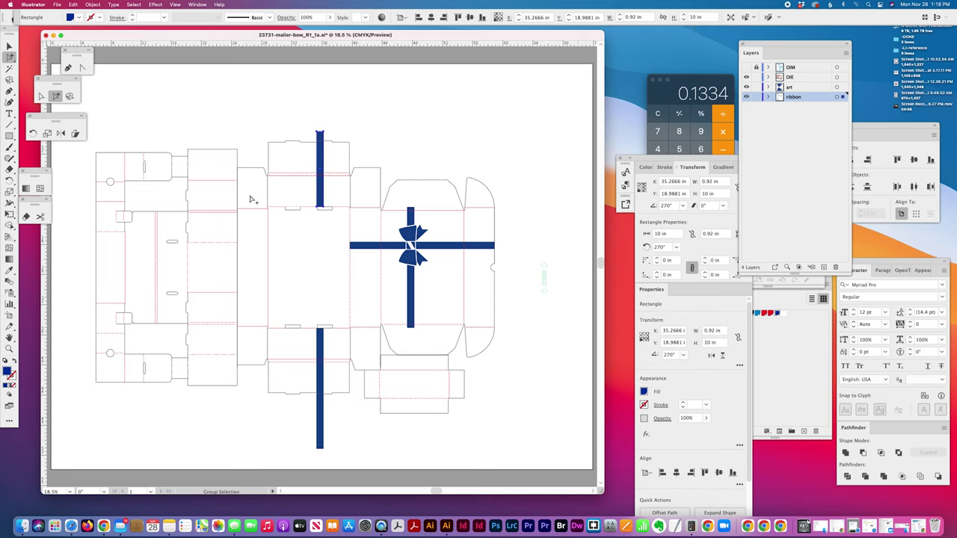
Shorten the lower ribbon to 10 in height, anchored at its top edge
{"action": "left_click", "coordinate": [317, 415]}
{"action": "left_click", "coordinate": [495, 15]}
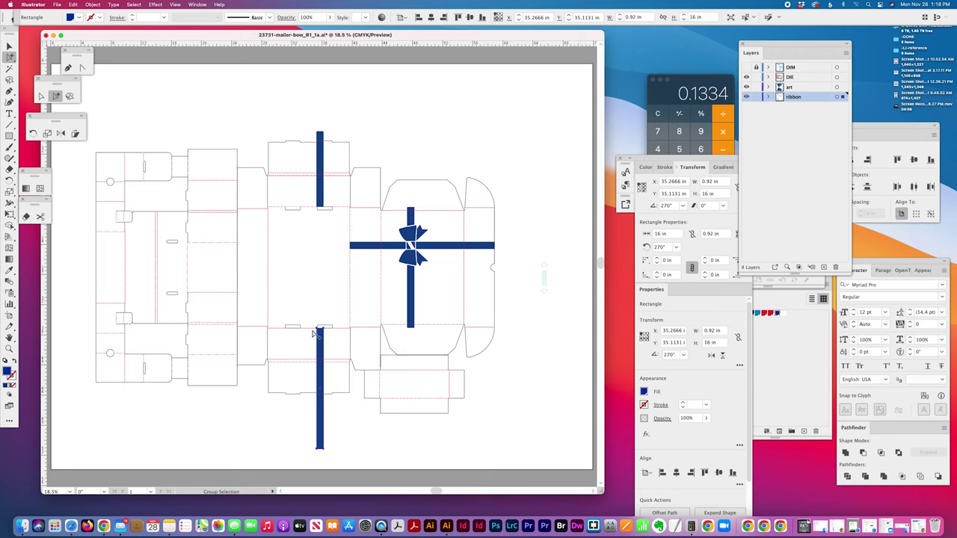
{"action": "left_click", "coordinate": [681, 17]}
{"action": "type", "text": "10"}
{"action": "key", "text": "Return"}
{"action": "left_click", "coordinate": [489, 133]}
{"action": "scroll", "coordinate": [486, 202], "scroll_direction": "down", "scroll_amount": 2}
{"action": "scroll", "coordinate": [489, 204], "scroll_direction": "up", "scroll_amount": 10}
{"action": "scroll", "coordinate": [489, 204], "scroll_direction": "down", "scroll_amount": 9}
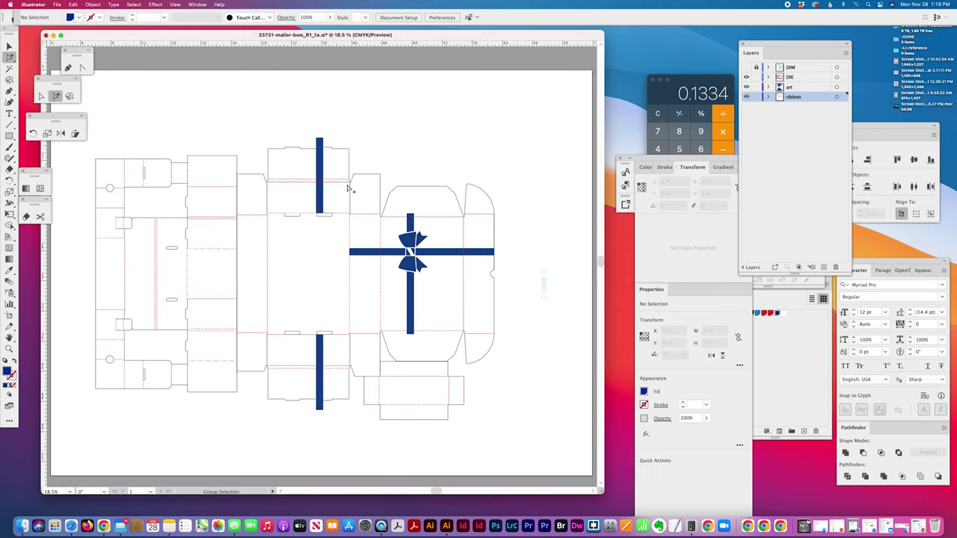